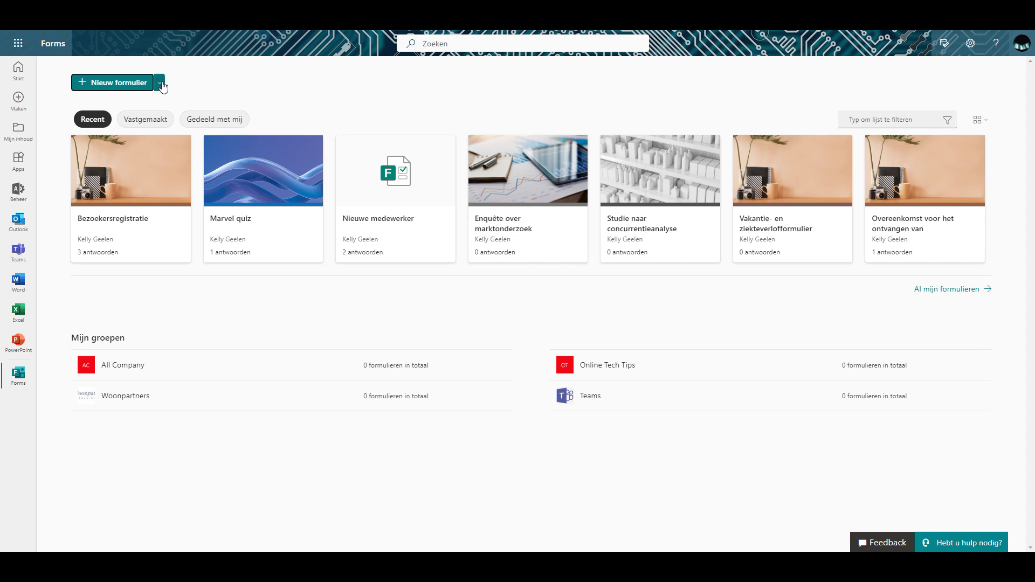
- Create a new, empty quiz
{"action": "left_click", "coordinate": [160, 84]}
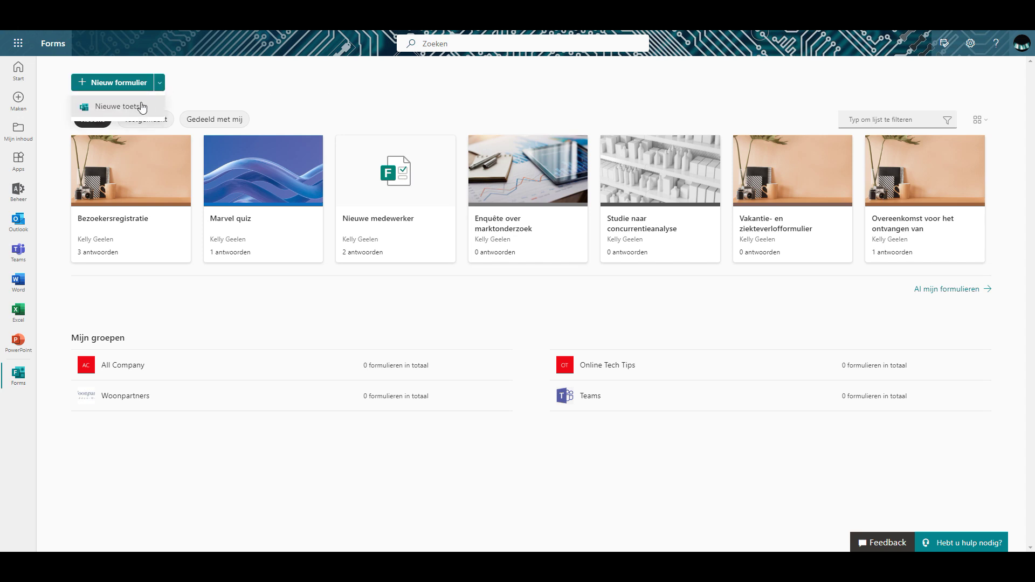
{"action": "left_click", "coordinate": [148, 108]}
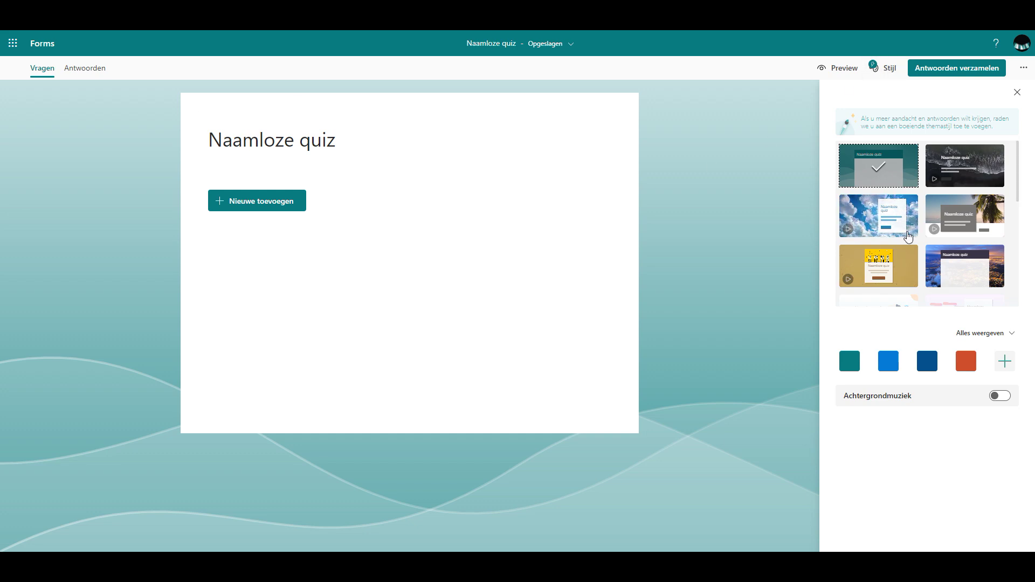
- Apply the theme with the night-time aerial view of a lit city to the quiz
{"action": "scroll", "coordinate": [979, 267], "scroll_direction": "down", "scroll_amount": 1}
{"action": "left_click", "coordinate": [971, 253]}
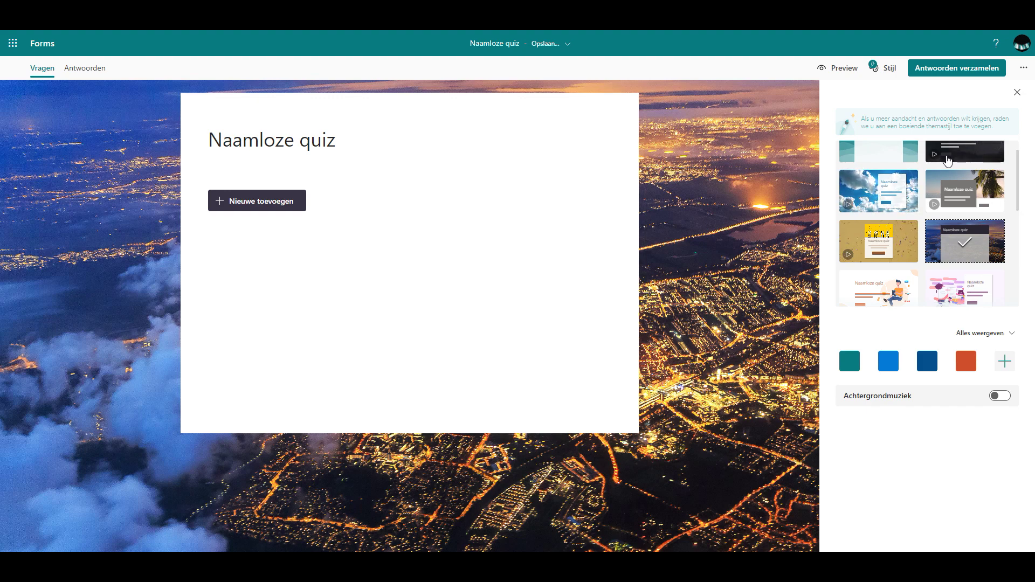
{"action": "scroll", "coordinate": [964, 276], "scroll_direction": "down", "scroll_amount": 3}
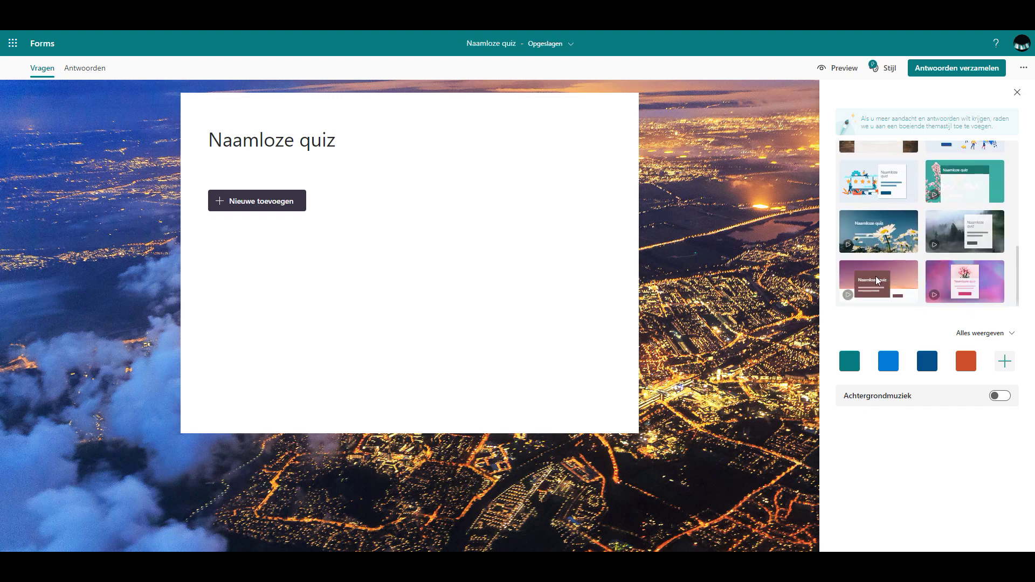
- Show all background styles, switch background music on to view the available tracks, and switch it off again
{"action": "left_click", "coordinate": [974, 333]}
{"action": "scroll", "coordinate": [945, 475], "scroll_direction": "down", "scroll_amount": 1}
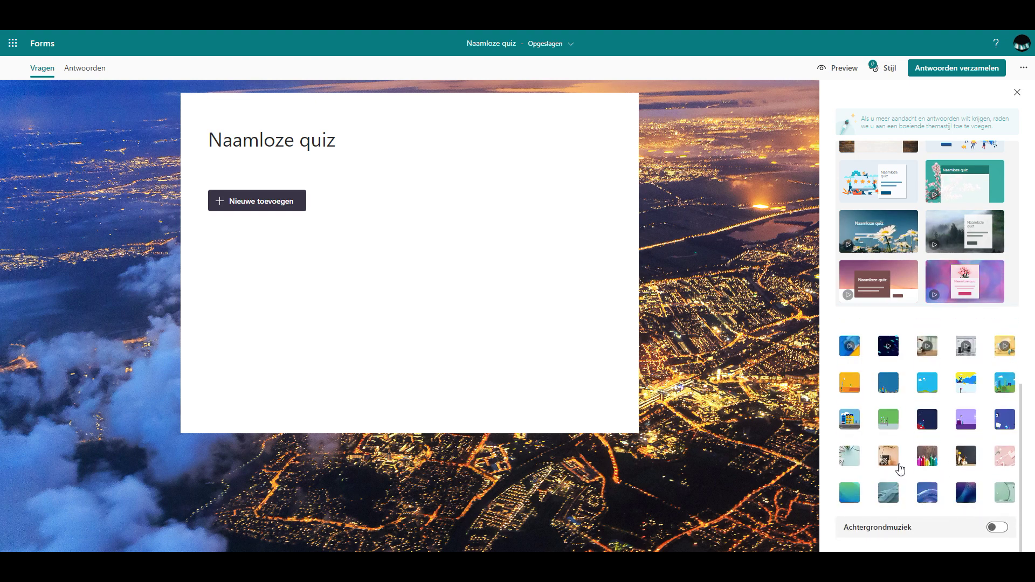
{"action": "scroll", "coordinate": [890, 458], "scroll_direction": "up", "scroll_amount": 2}
{"action": "scroll", "coordinate": [955, 409], "scroll_direction": "down", "scroll_amount": 1}
{"action": "left_click", "coordinate": [998, 534]}
{"action": "left_click", "coordinate": [945, 536]}
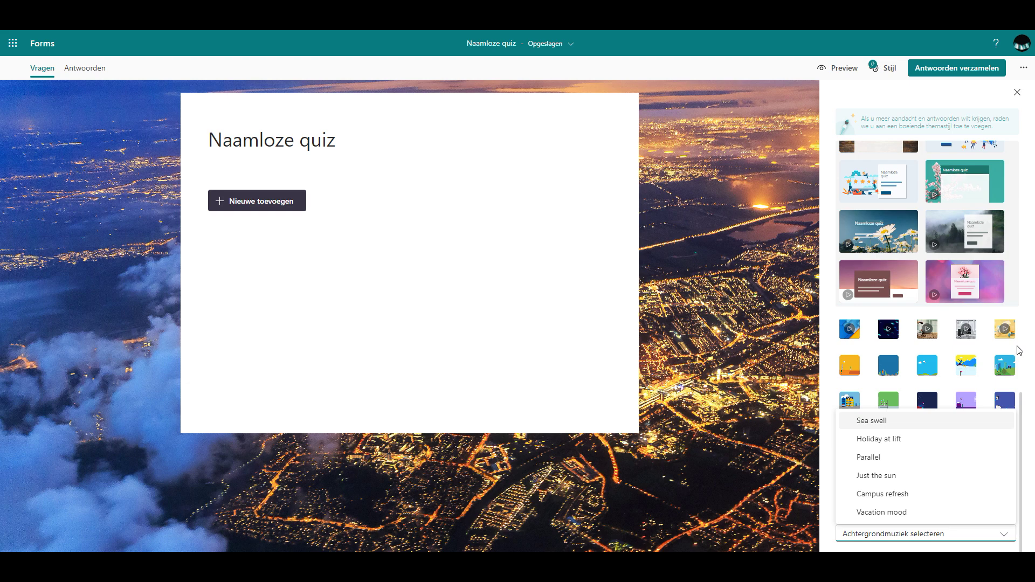
{"action": "left_click", "coordinate": [1019, 350]}
{"action": "left_click", "coordinate": [997, 508]}
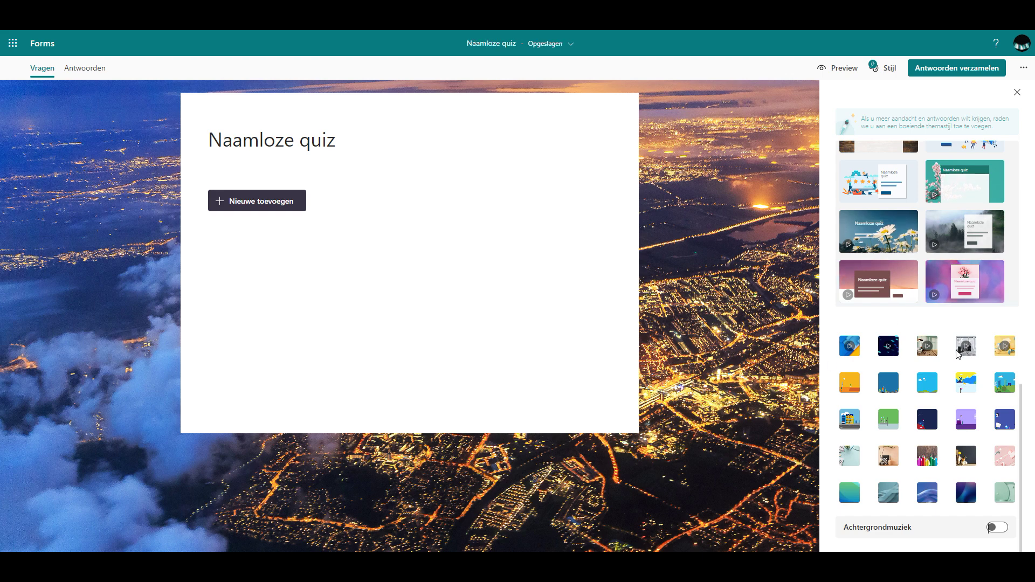
- Apply the animated misty forest theme with the text card beside the trees to the quiz
{"action": "scroll", "coordinate": [959, 258], "scroll_direction": "up", "scroll_amount": 3}
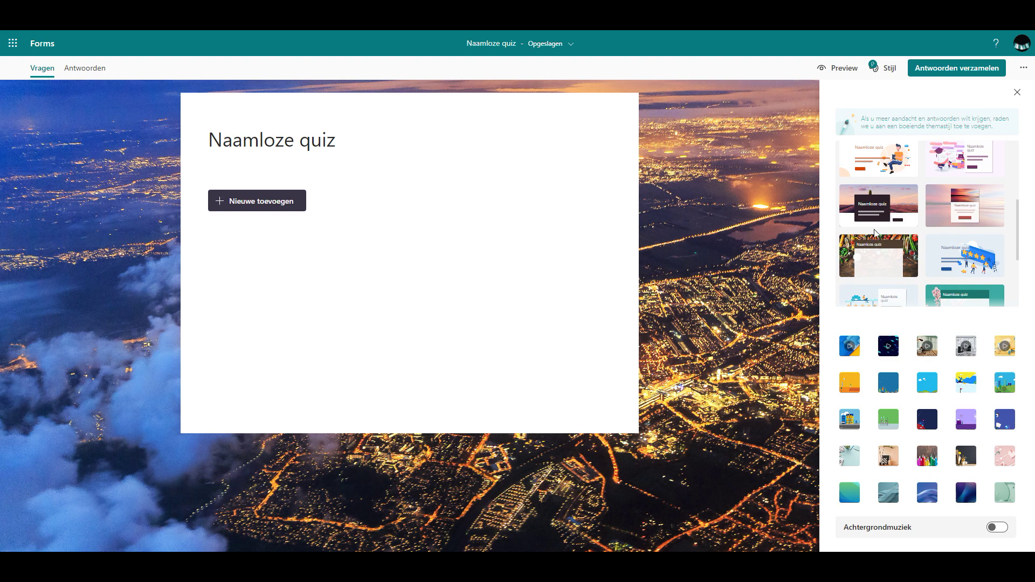
{"action": "scroll", "coordinate": [956, 272], "scroll_direction": "down", "scroll_amount": 2}
{"action": "left_click", "coordinate": [946, 289]}
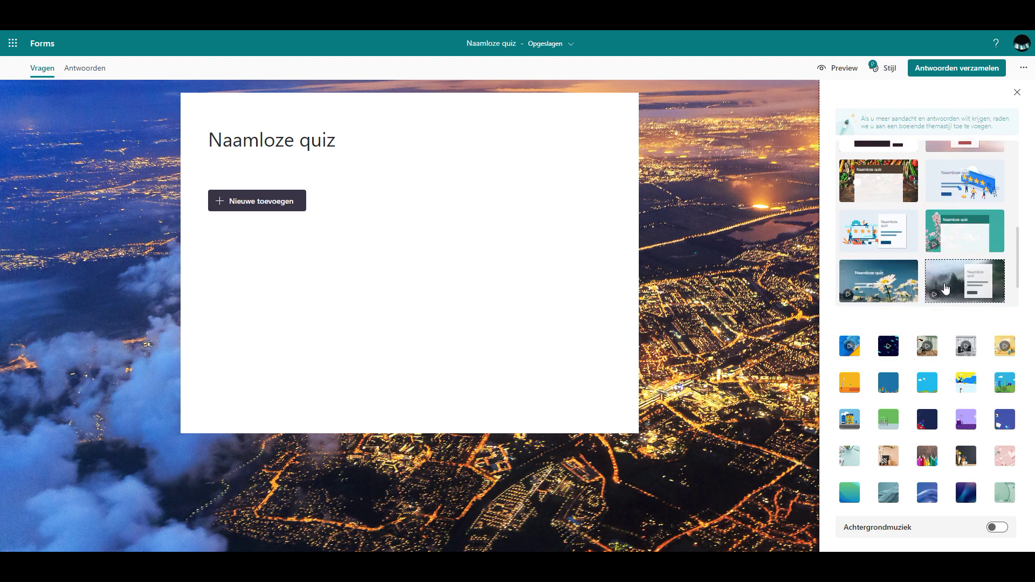
{"action": "scroll", "coordinate": [946, 286], "scroll_direction": "up", "scroll_amount": 5}
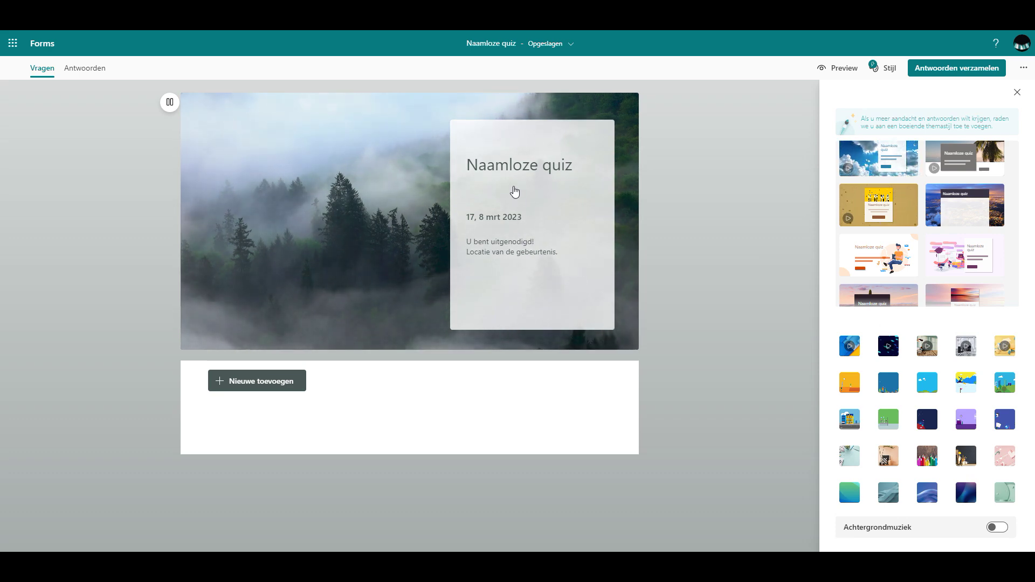
- Replace the quiz title on the cover card with "De Romeinen"
{"action": "left_click", "coordinate": [520, 169]}
{"action": "left_click_drag", "start_coordinate": [575, 143], "coordinate": [474, 145]}
{"action": "key", "text": "BackSpace"}
{"action": "key", "text": "BackSpace"}
{"action": "type", "text": "De"}
{"action": "key", "text": "Caps_Lock"}
{"action": "type", "text": "ROM"}
{"action": "key", "text": "Caps_Lock"}
{"action": "key", "text": "BackSpace"}
{"action": "key", "text": "BackSpace"}
{"action": "type", "text": "omeinen"}
- Set the description: "Dit is de toets voor HAVO klassen H1, H2 en H3. Deze toets kan je slechts één keer invullen. Je hebt 60 minuten de tijd."
{"action": "left_click", "coordinate": [491, 243]}
{"action": "left_click_drag", "start_coordinate": [571, 255], "coordinate": [467, 241]}
{"action": "key", "text": "BackSpace"}
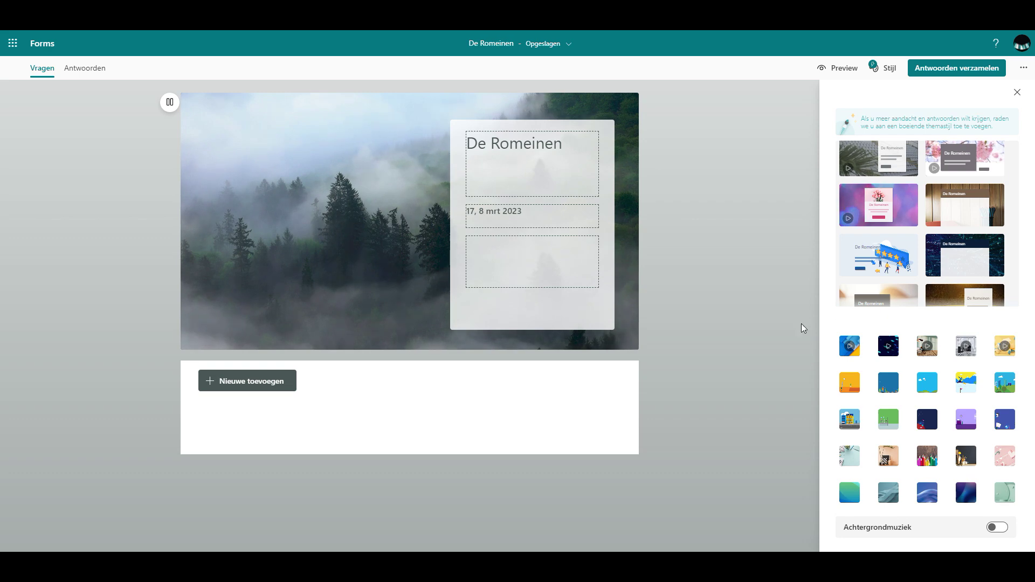
{"action": "type", "text": "Dit is de toets voor HAVO klassen H1, H2 en H3.  Deze toets kan je slechts één keer invullen. Je hebt 60 minuten de tijd."}
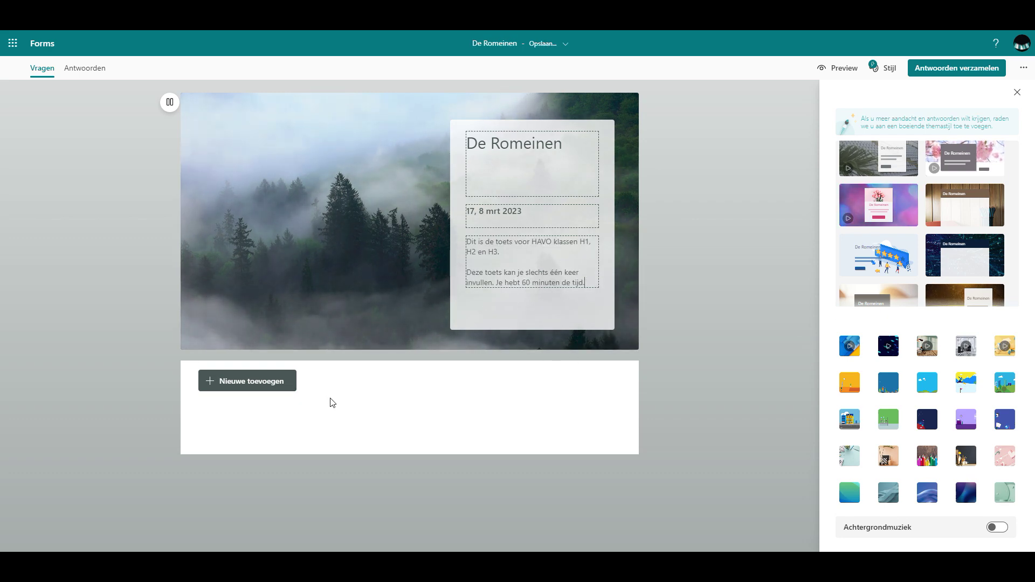
{"action": "left_click", "coordinate": [332, 404]}
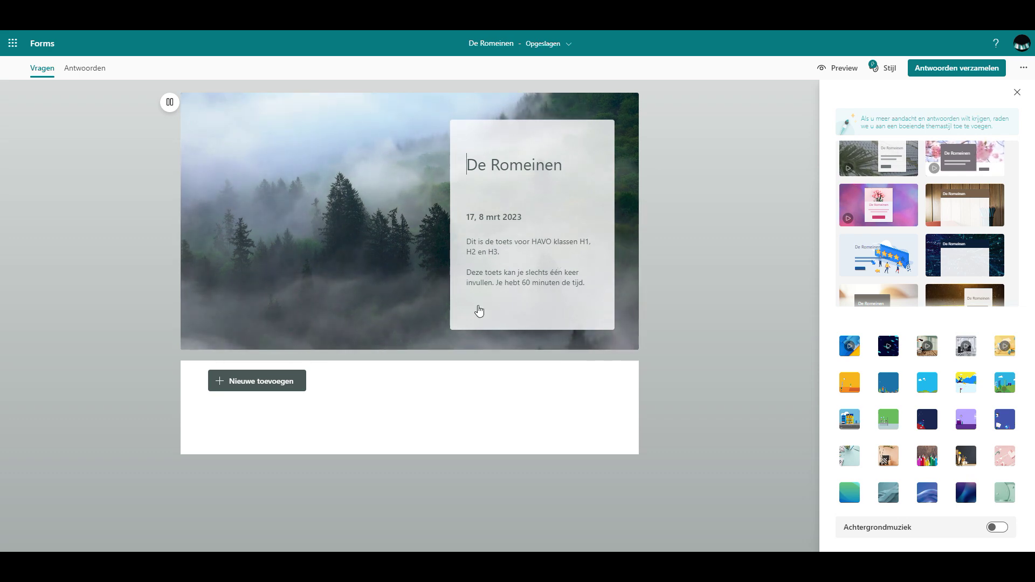
- Add a choice question with the text "Hoe heet dit plein in Rome?"
{"action": "left_click", "coordinate": [263, 384]}
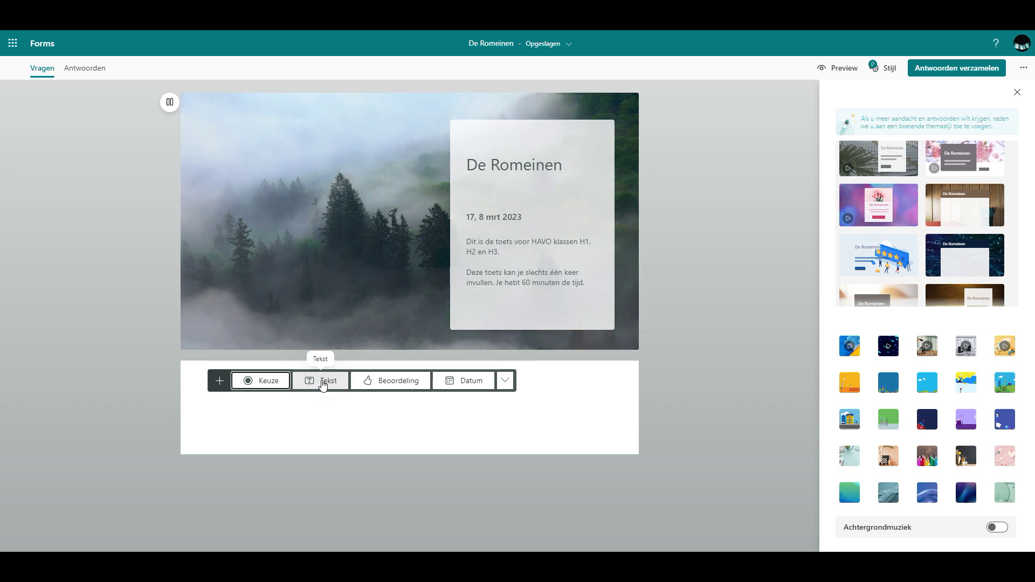
{"action": "left_click", "coordinate": [505, 381]}
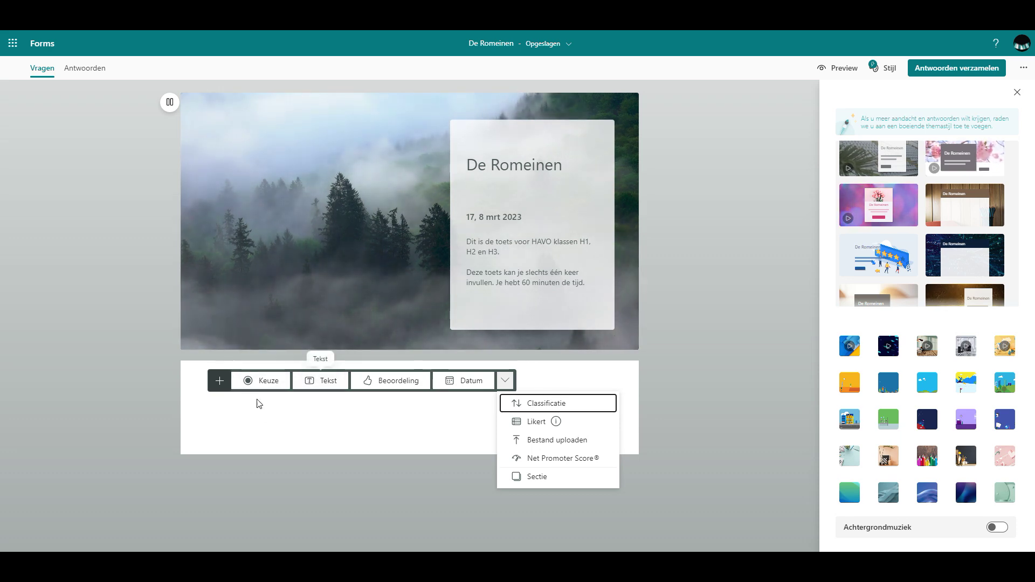
{"action": "left_click", "coordinate": [261, 380]}
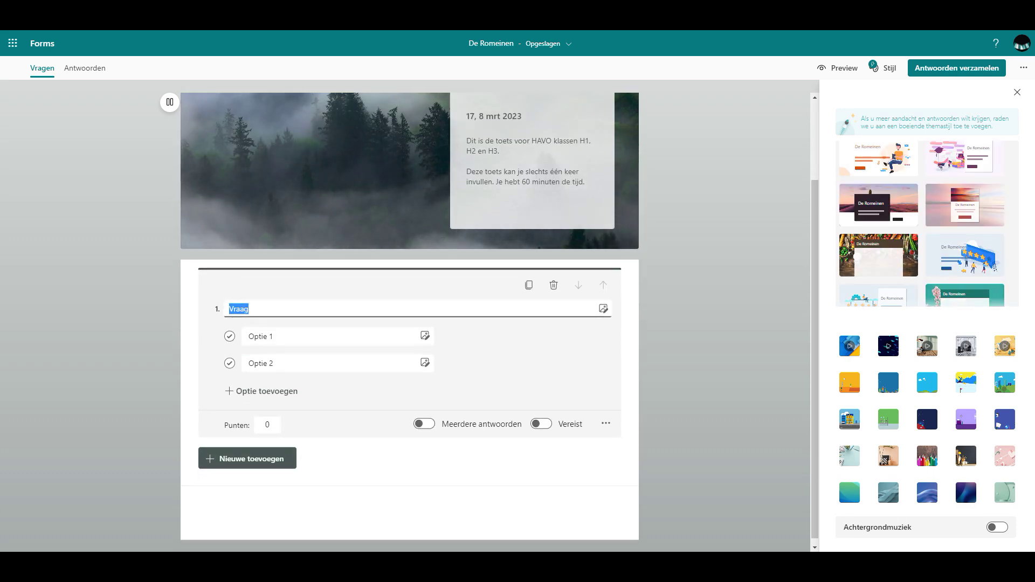
{"action": "type", "text": "Hoe heet dit plein in Rome?"}
- Enter the answer options "Het Vaticaan", "het Forum Romanum" and "Plaza Romulus", and mark "het Forum Romanum" as the correct answer
{"action": "key", "text": "Return"}
{"action": "type", "text": "Het Vaticaan"}
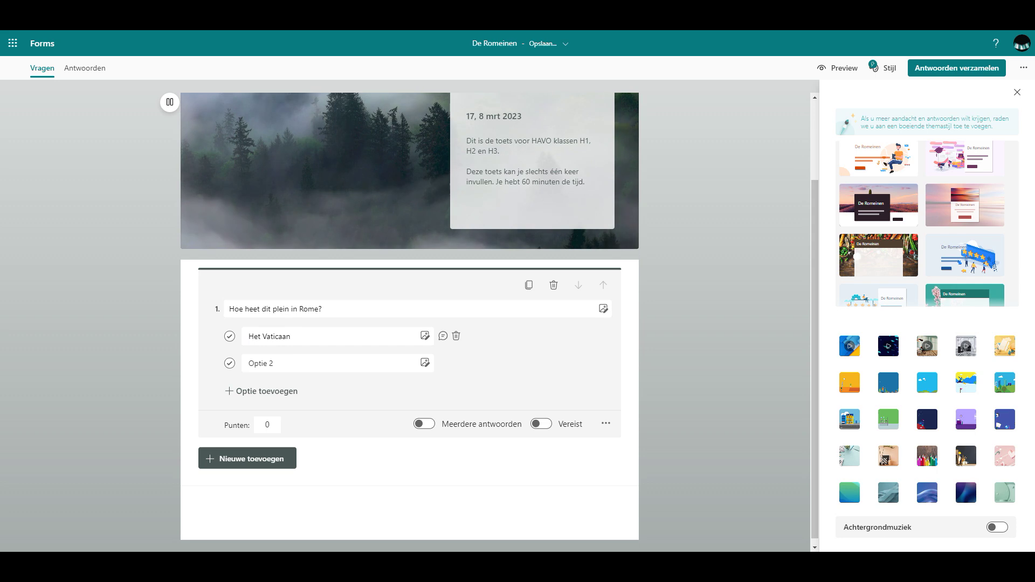
{"action": "key", "text": "Return"}
{"action": "type", "text": "het Forum Romanum"}
{"action": "key", "text": "Return"}
{"action": "left_click", "coordinate": [353, 396]}
{"action": "type", "text": "Plaza Romulus"}
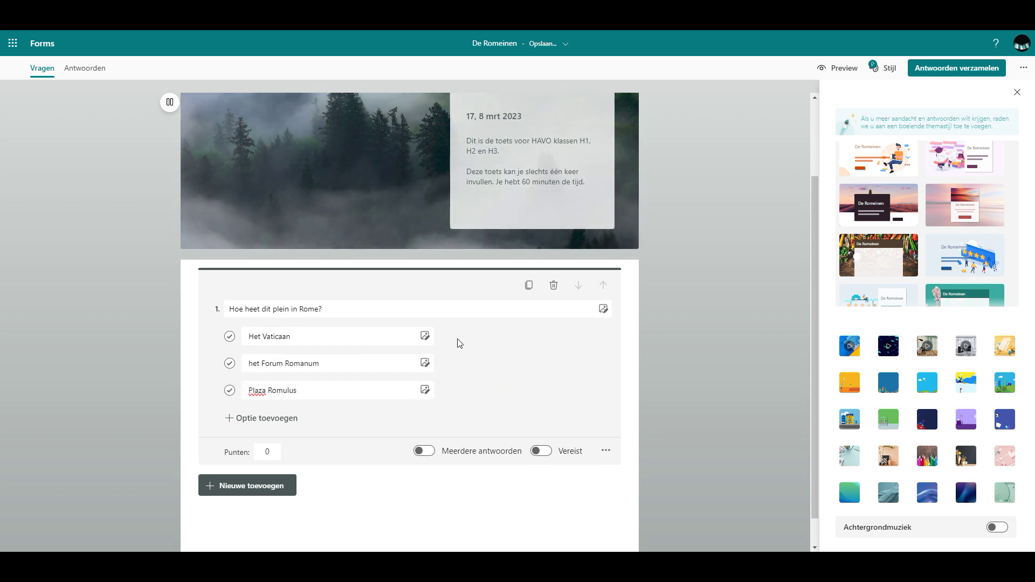
{"action": "left_click", "coordinate": [230, 364]}
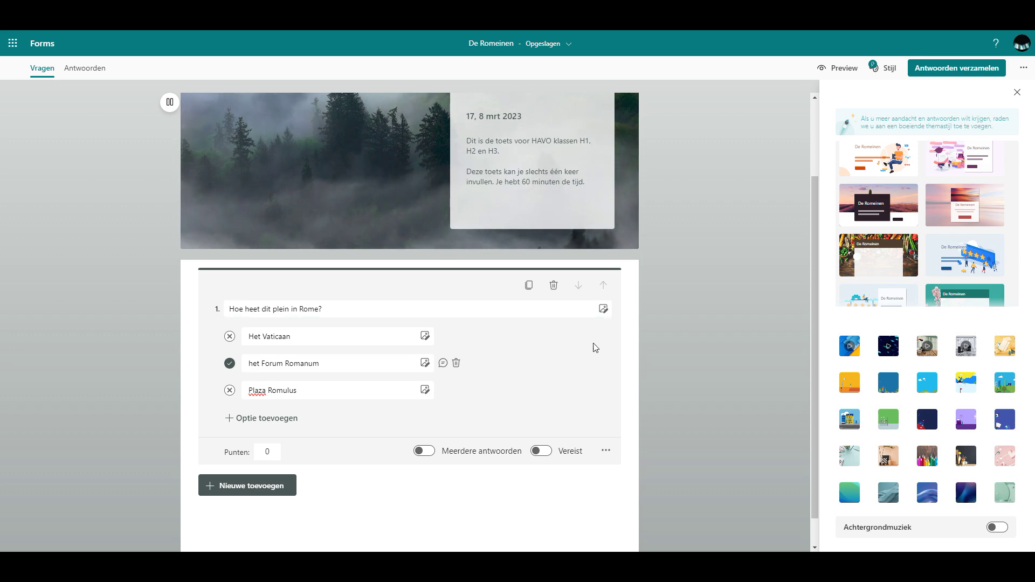
- Upload the picture of the ancient Roman square from the computer and insert it into question 1
{"action": "left_click", "coordinate": [604, 310]}
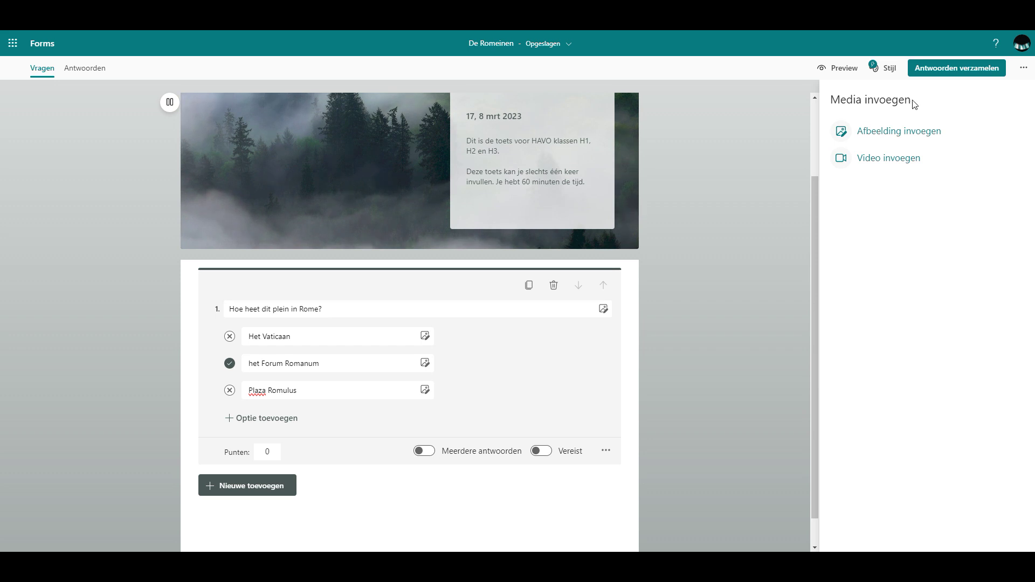
{"action": "left_click", "coordinate": [874, 131]}
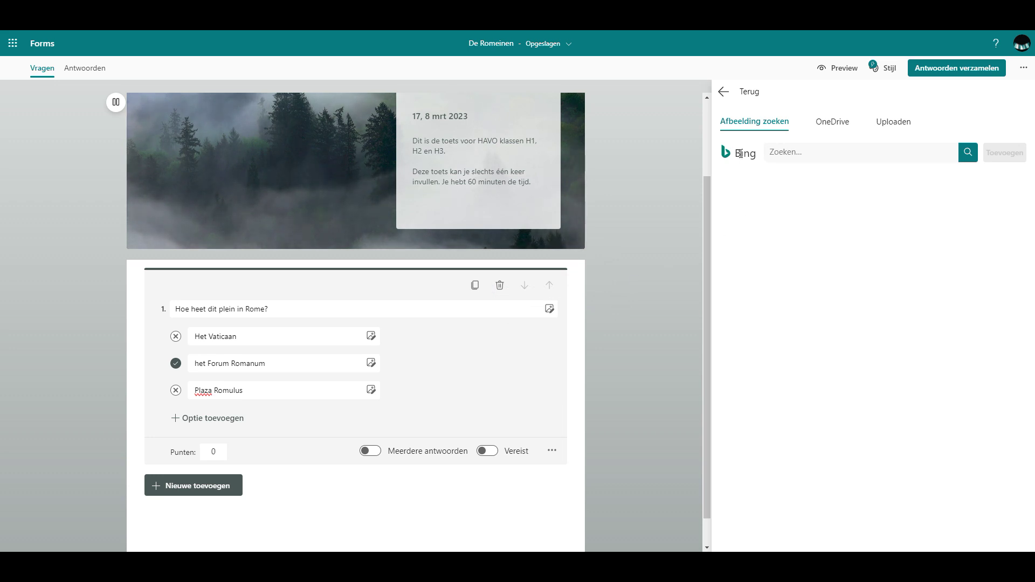
{"action": "left_click", "coordinate": [887, 128]}
{"action": "double_click", "coordinate": [518, 344]}
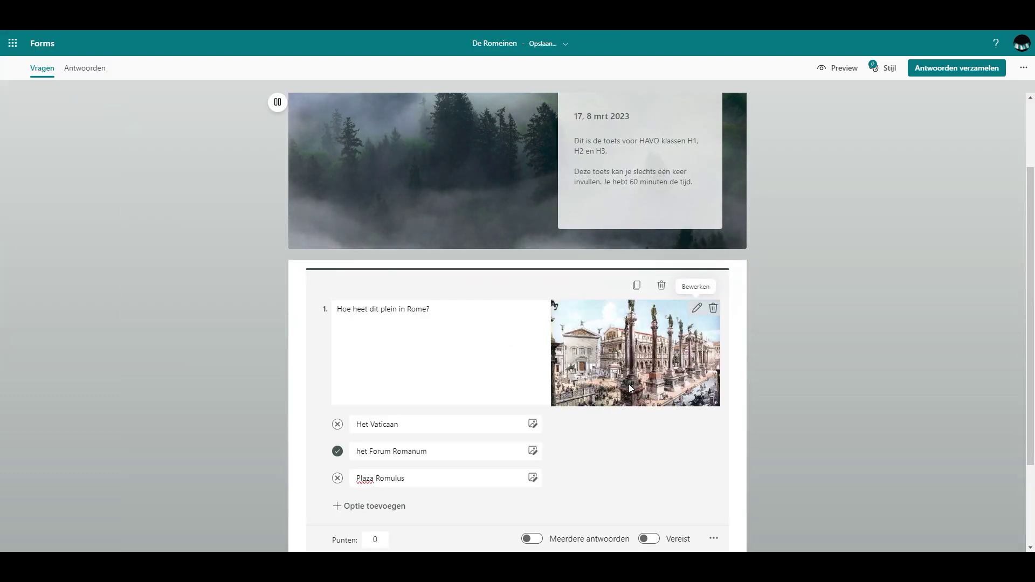
- Enlarge the picture in question 1 so that it spans the full width below the question text
{"action": "left_click", "coordinate": [697, 311]}
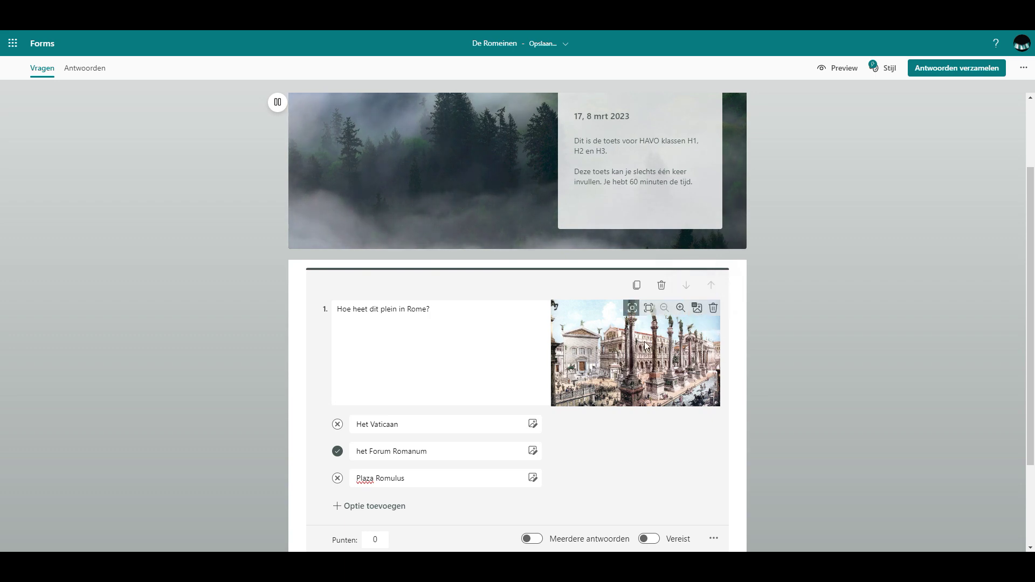
{"action": "left_click", "coordinate": [649, 329]}
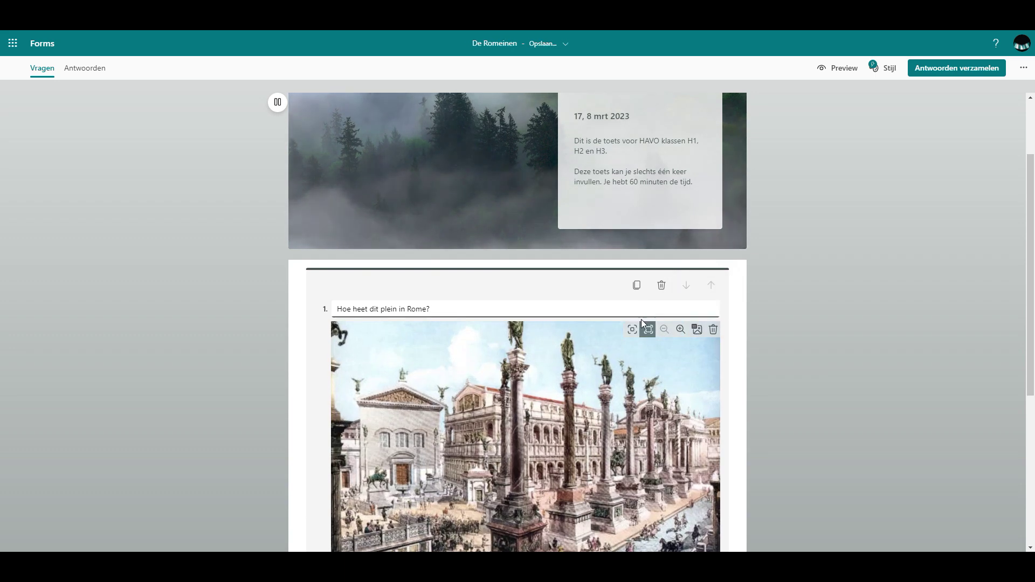
{"action": "left_click", "coordinate": [796, 400]}
- Add the message "Incorrect. Het juiste antwoord moet zijn het Forum Romanum." for respondents who choose "Plaza Romulus"
{"action": "scroll", "coordinate": [795, 399], "scroll_direction": "down", "scroll_amount": 3}
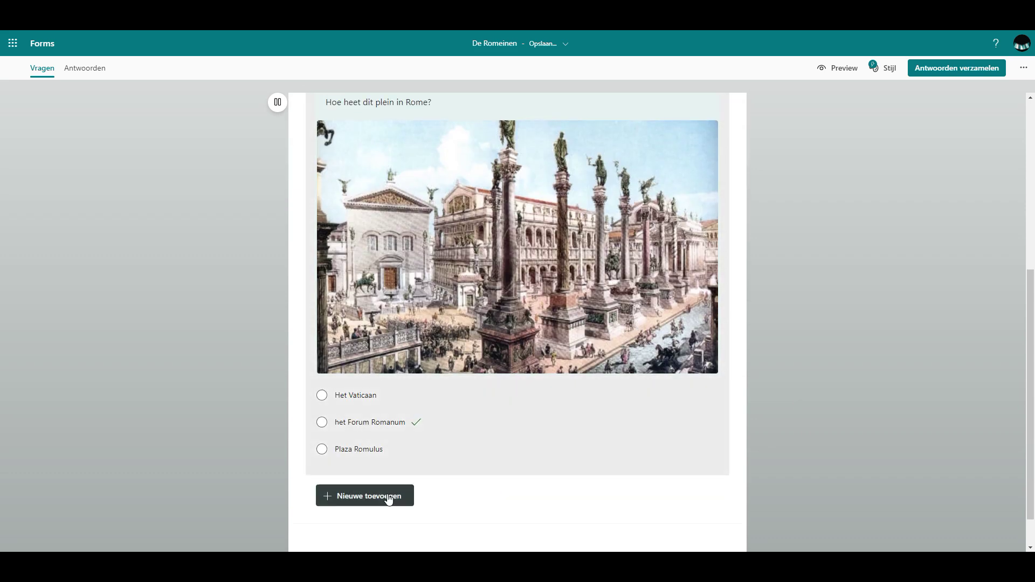
{"action": "left_click", "coordinate": [403, 427]}
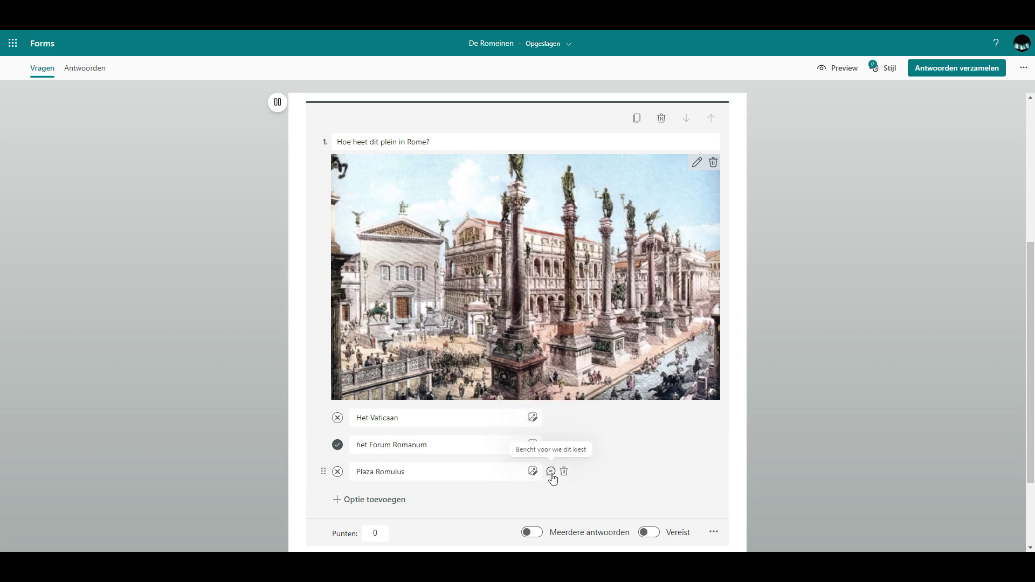
{"action": "left_click", "coordinate": [552, 473]}
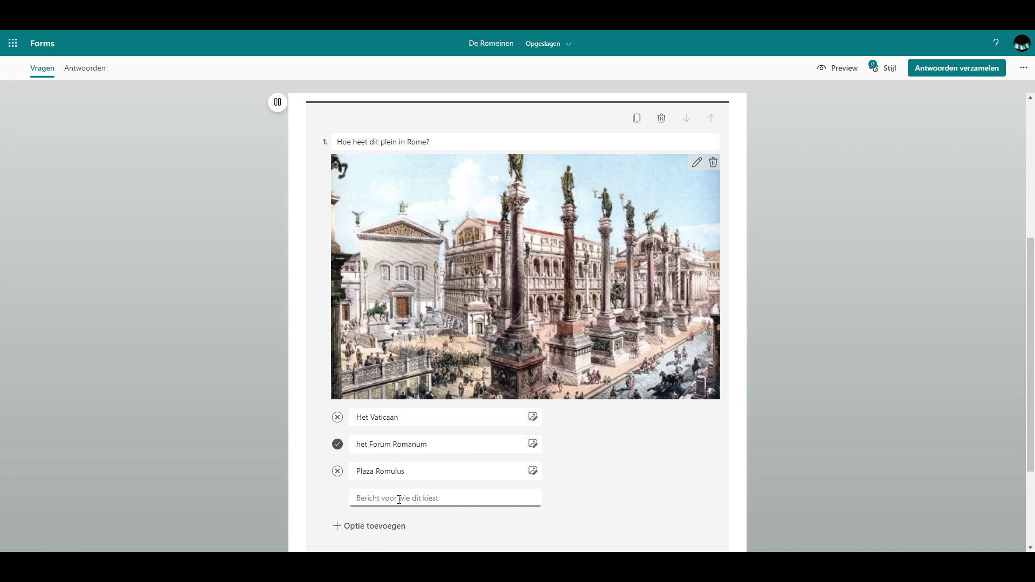
{"action": "type", "text": "Incorrect. Het juiste antwoord moet"}
{"action": "key", "text": "Caps_Lock"}
{"action": "type", "text": "zijn het Forum Romanum."}
{"action": "scroll", "coordinate": [829, 394], "scroll_direction": "down", "scroll_amount": 1}
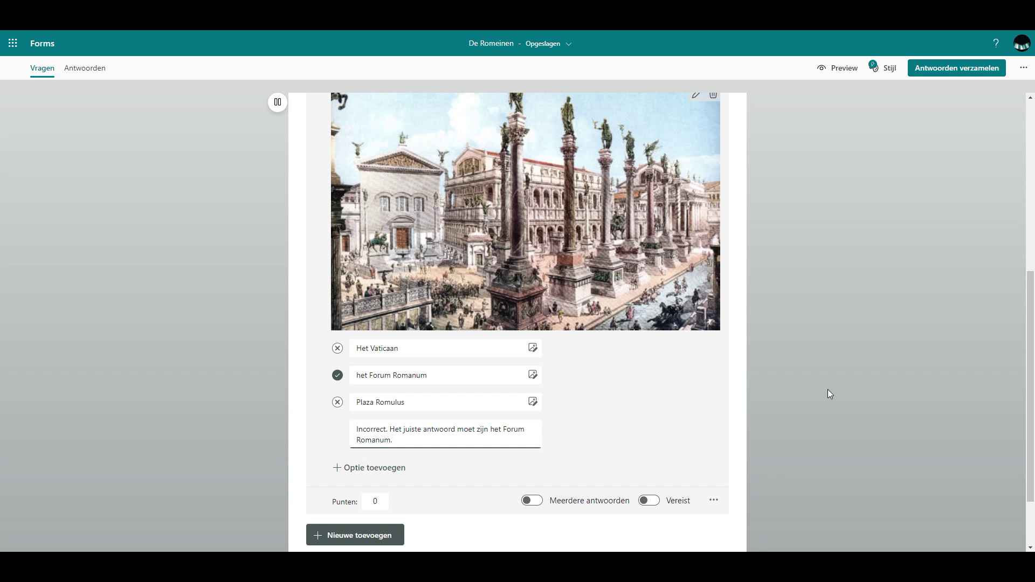
- Copy the "Plaza Romulus" feedback message to the answer option "Het Vaticaan"
{"action": "left_click_drag", "start_coordinate": [398, 440], "coordinate": [356, 430]}
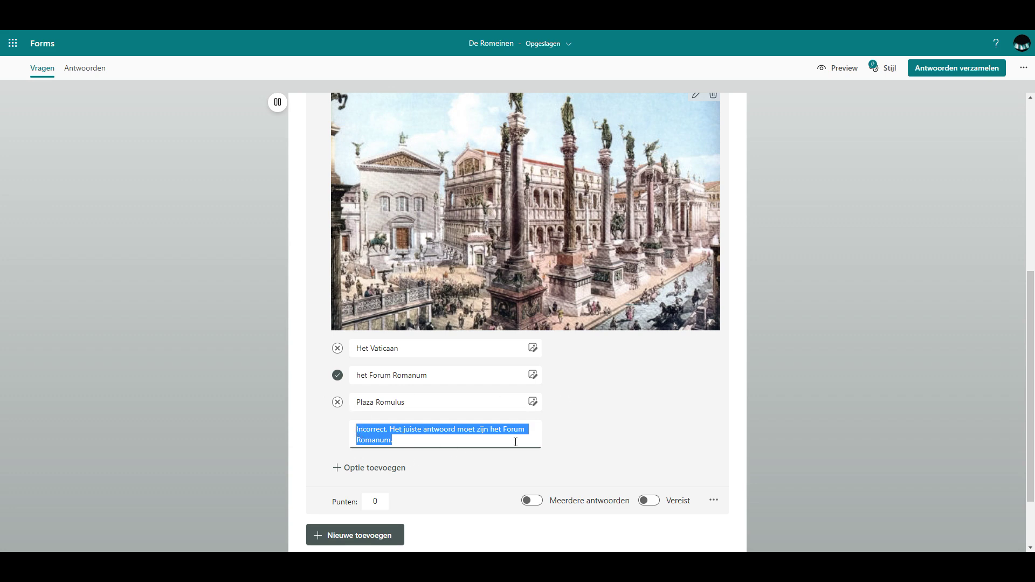
{"action": "key", "text": "ctrl+c"}
{"action": "left_click", "coordinate": [533, 348]}
{"action": "key", "text": "ctrl+v"}
- Add the message "Dat is correct!" to the answer option "het Forum Romanum" and finish editing the question
{"action": "left_click", "coordinate": [435, 411]}
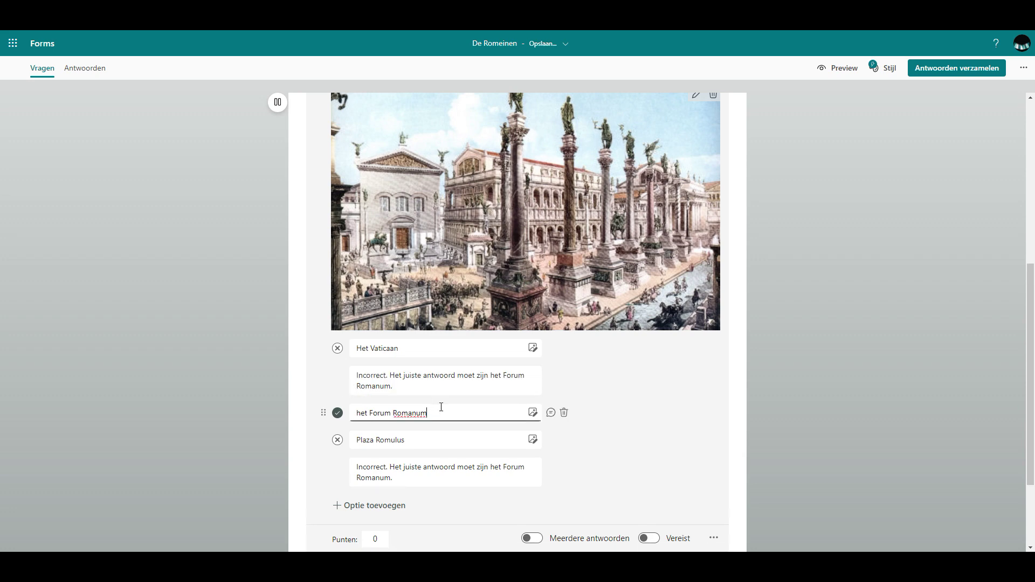
{"action": "left_click", "coordinate": [533, 412]}
{"action": "type", "text": "D"}
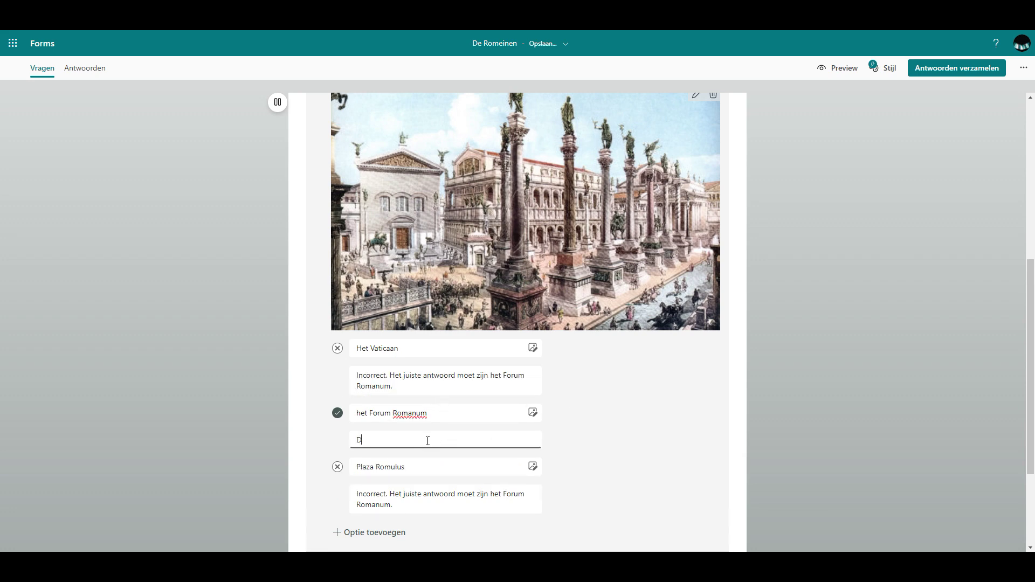
{"action": "key", "text": "Caps_Lock"}
{"action": "type", "text": "at is correct!"}
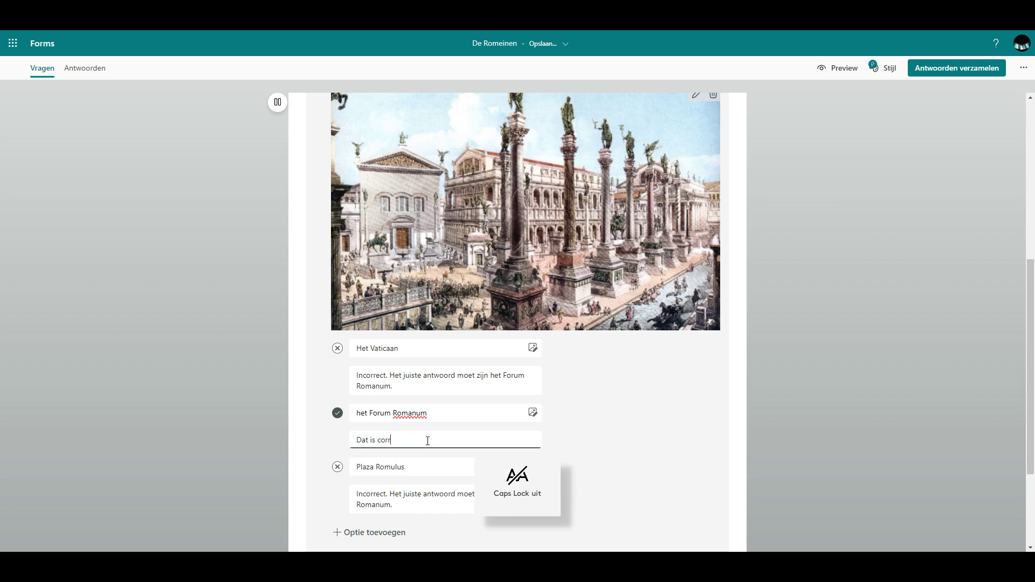
{"action": "left_click", "coordinate": [860, 392]}
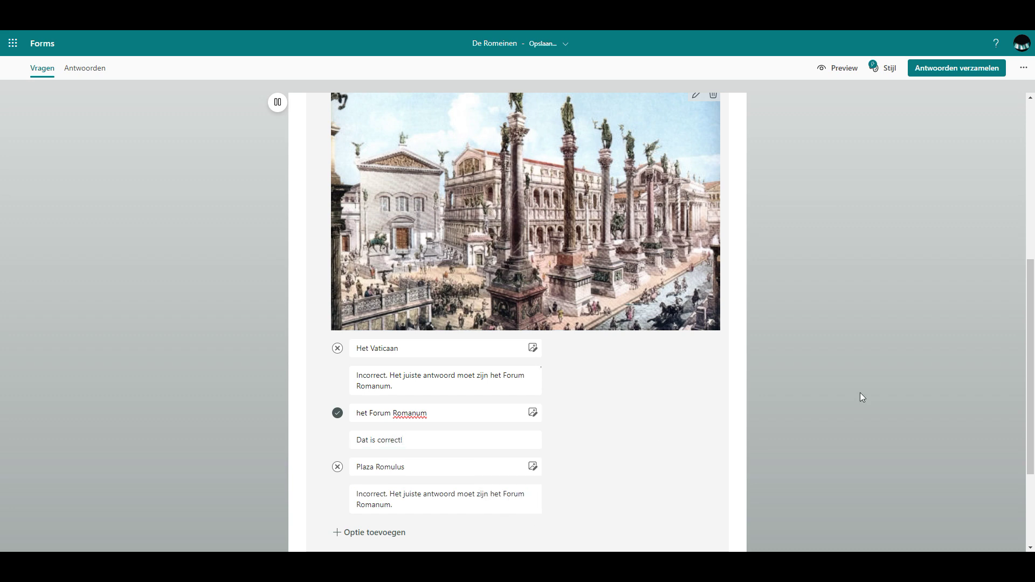
{"action": "scroll", "coordinate": [557, 416], "scroll_direction": "up", "scroll_amount": 2}
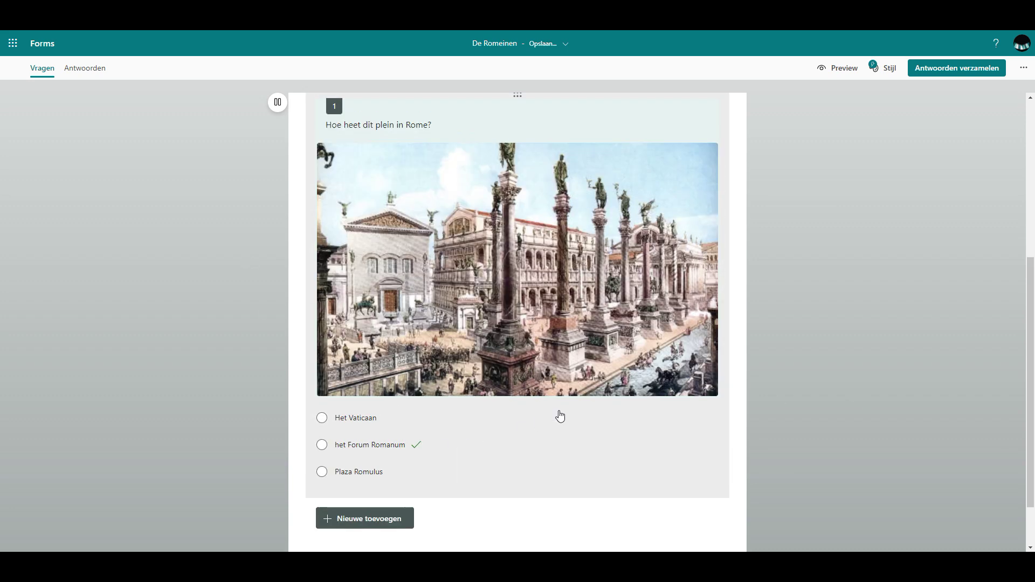
{"action": "scroll", "coordinate": [593, 202], "scroll_direction": "up", "scroll_amount": 3}
{"action": "scroll", "coordinate": [602, 213], "scroll_direction": "up", "scroll_amount": 1}
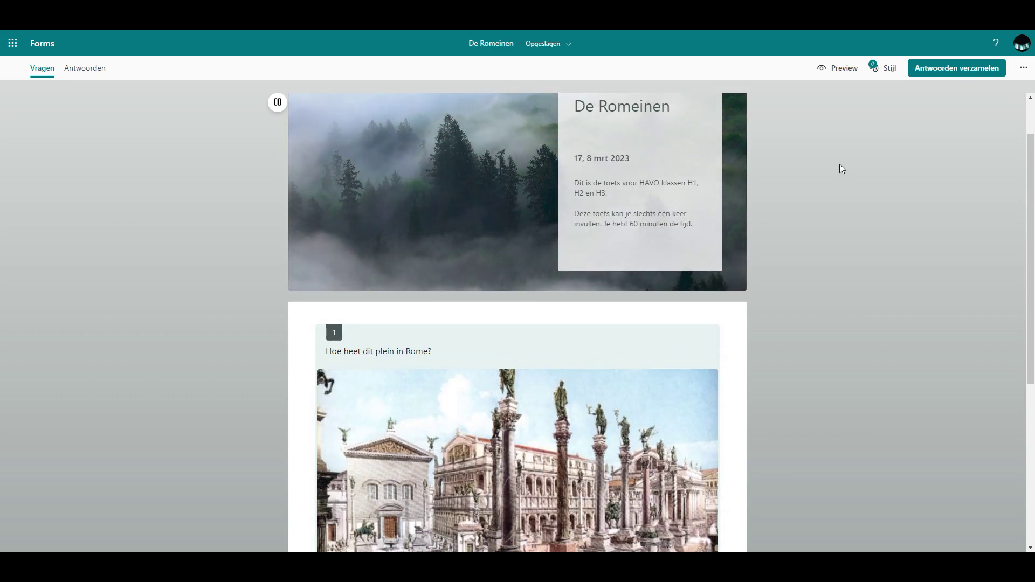
- Preview the quiz on the computer layout, start it and look through question 1 with its picture and answer options
{"action": "left_click", "coordinate": [845, 69]}
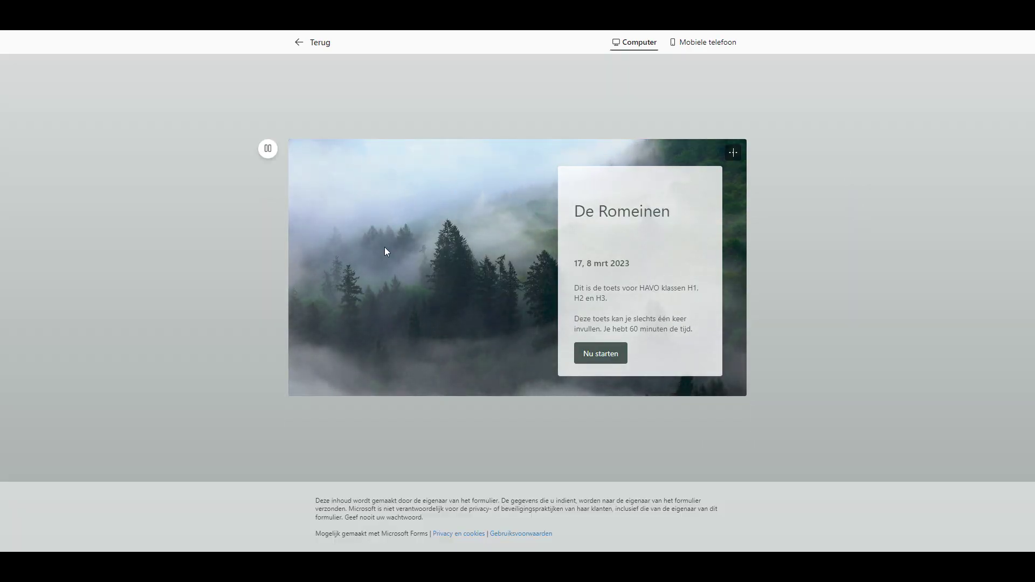
{"action": "left_click", "coordinate": [605, 354]}
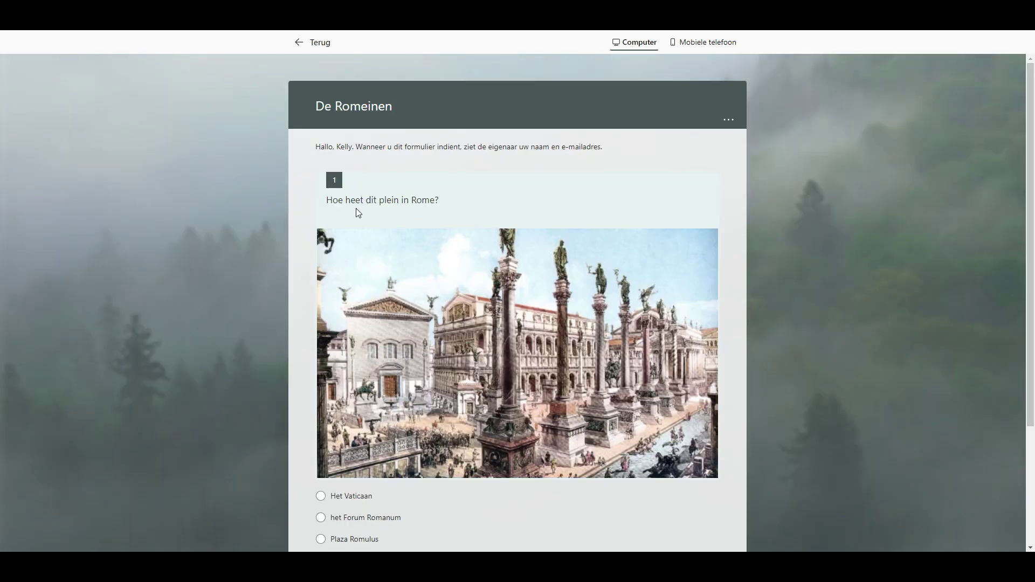
{"action": "scroll", "coordinate": [466, 242], "scroll_direction": "down", "scroll_amount": 2}
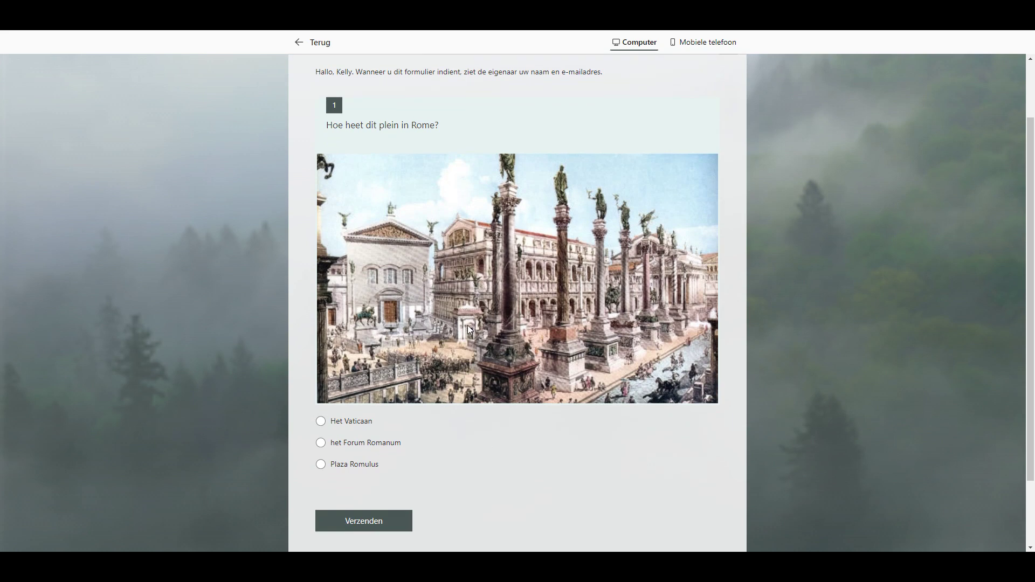
{"action": "scroll", "coordinate": [353, 421], "scroll_direction": "down", "scroll_amount": 2}
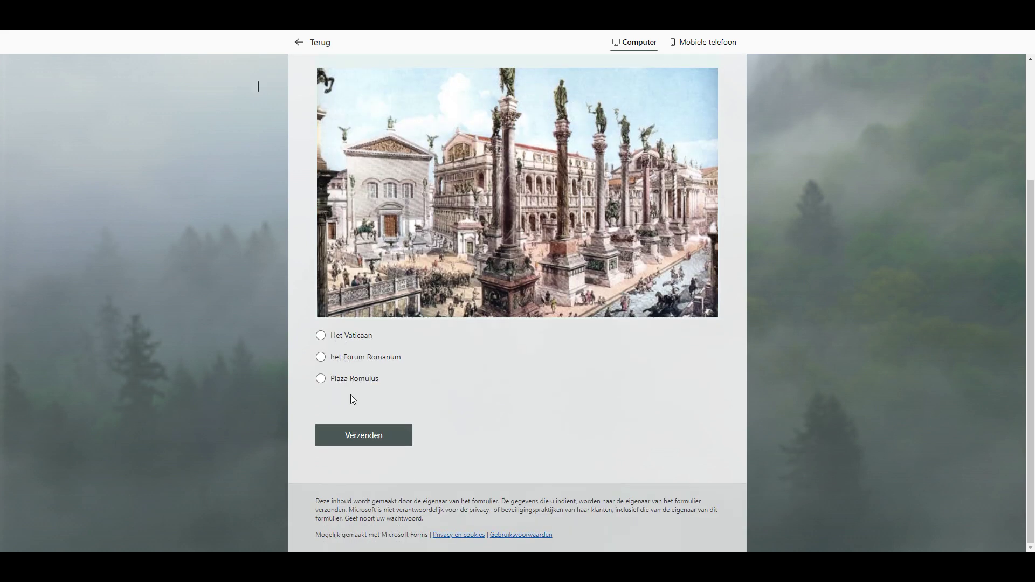
- Answer question 1 in the preview with "Plaza Romulus" and submit the quiz
{"action": "left_click", "coordinate": [356, 337]}
{"action": "left_click", "coordinate": [351, 357]}
{"action": "left_click", "coordinate": [352, 378]}
{"action": "left_click", "coordinate": [364, 358]}
{"action": "left_click", "coordinate": [364, 384]}
{"action": "left_click", "coordinate": [379, 443]}
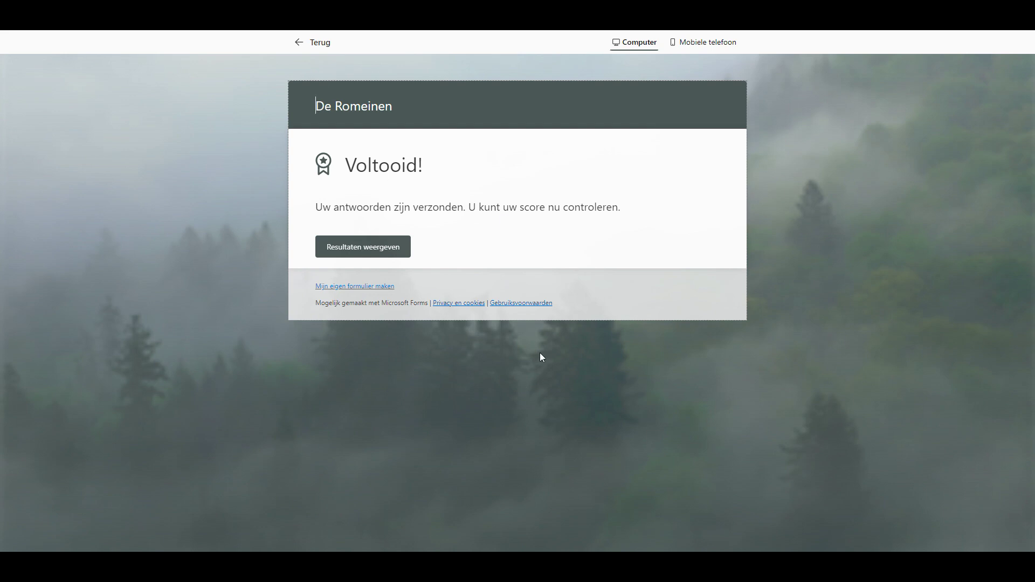
- View the results of the submitted preview, check the score and feedback for question 1, and return to the editor
{"action": "left_click", "coordinate": [333, 261]}
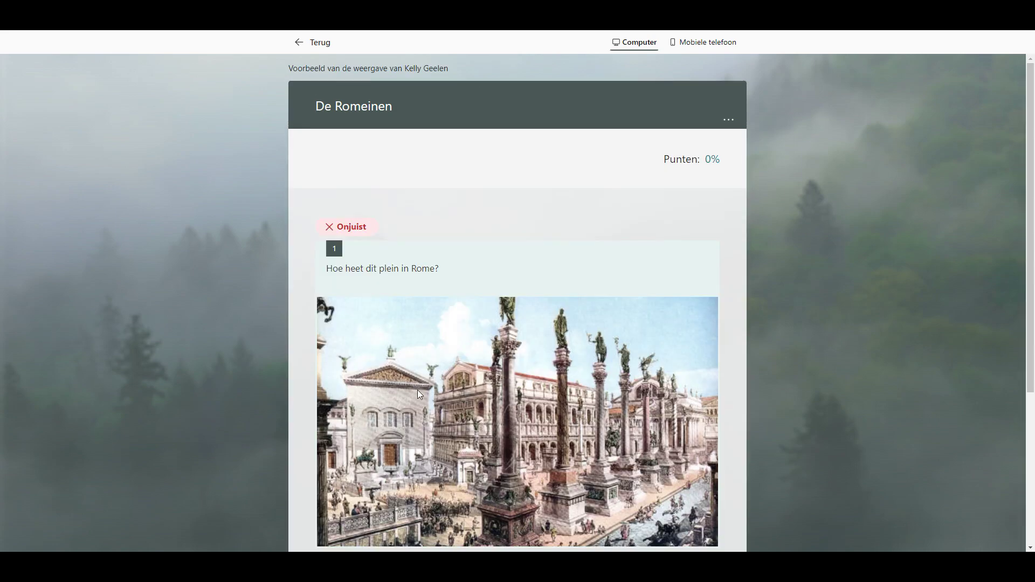
{"action": "scroll", "coordinate": [420, 393], "scroll_direction": "down", "scroll_amount": 1}
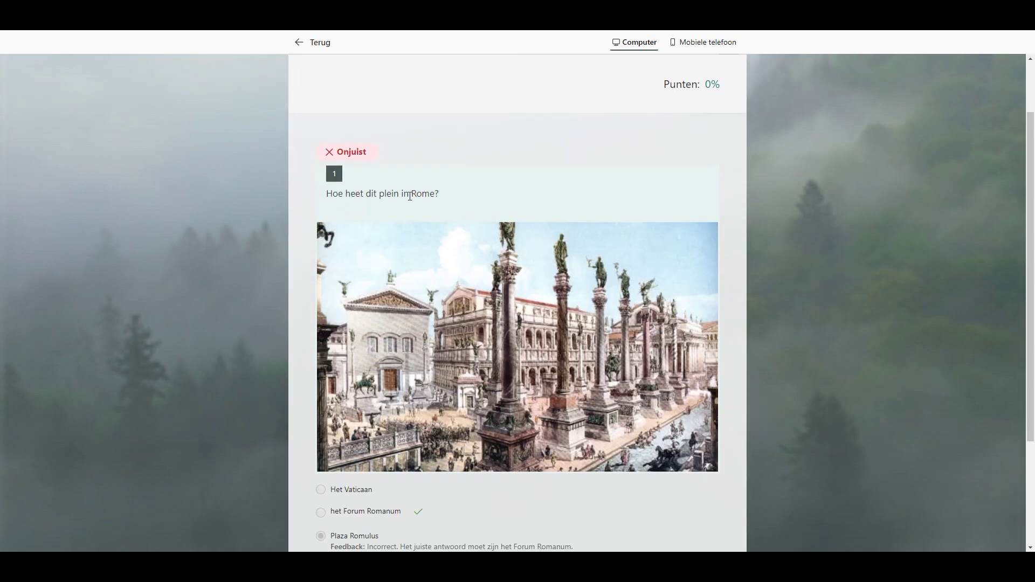
{"action": "scroll", "coordinate": [461, 404], "scroll_direction": "down", "scroll_amount": 1}
{"action": "scroll", "coordinate": [462, 406], "scroll_direction": "down", "scroll_amount": 1}
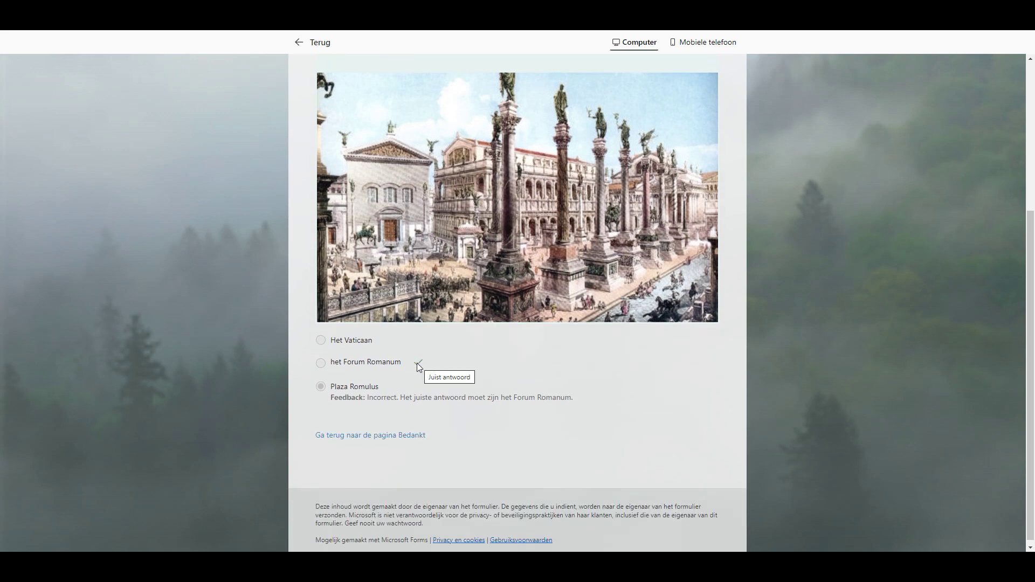
{"action": "left_click_drag", "start_coordinate": [367, 398], "coordinate": [549, 397]}
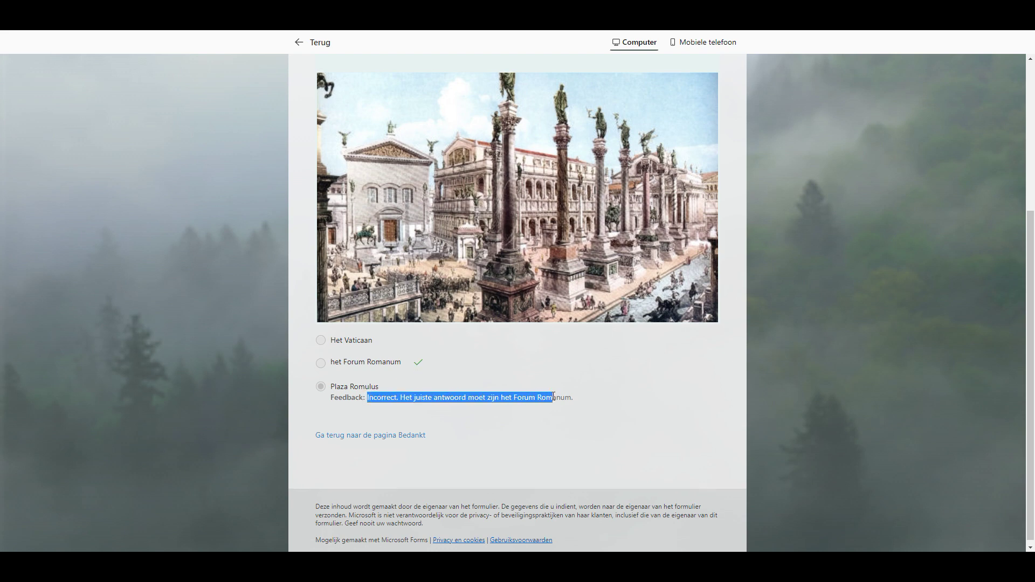
{"action": "left_click", "coordinate": [534, 432]}
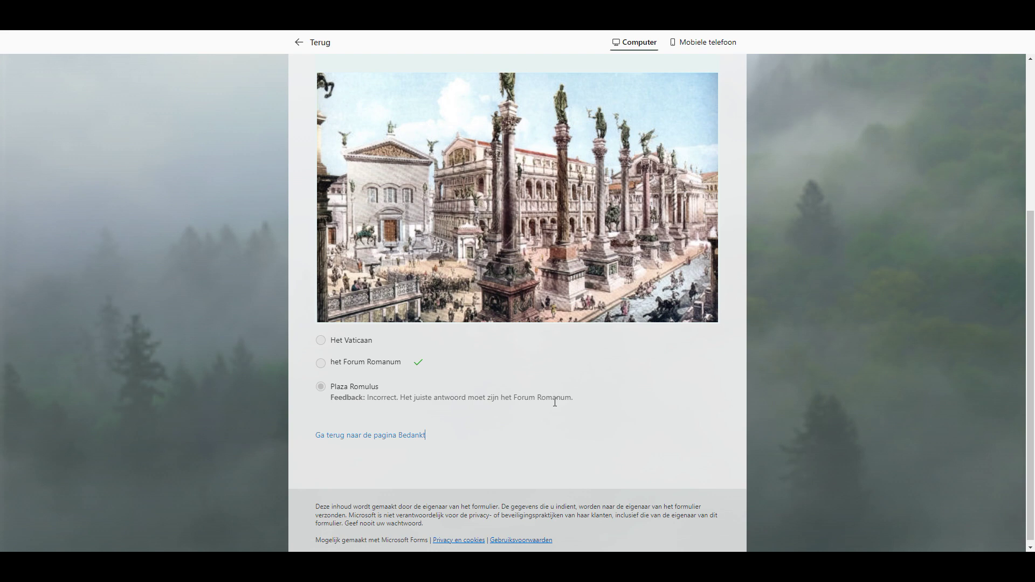
{"action": "scroll", "coordinate": [550, 413], "scroll_direction": "up", "scroll_amount": 5}
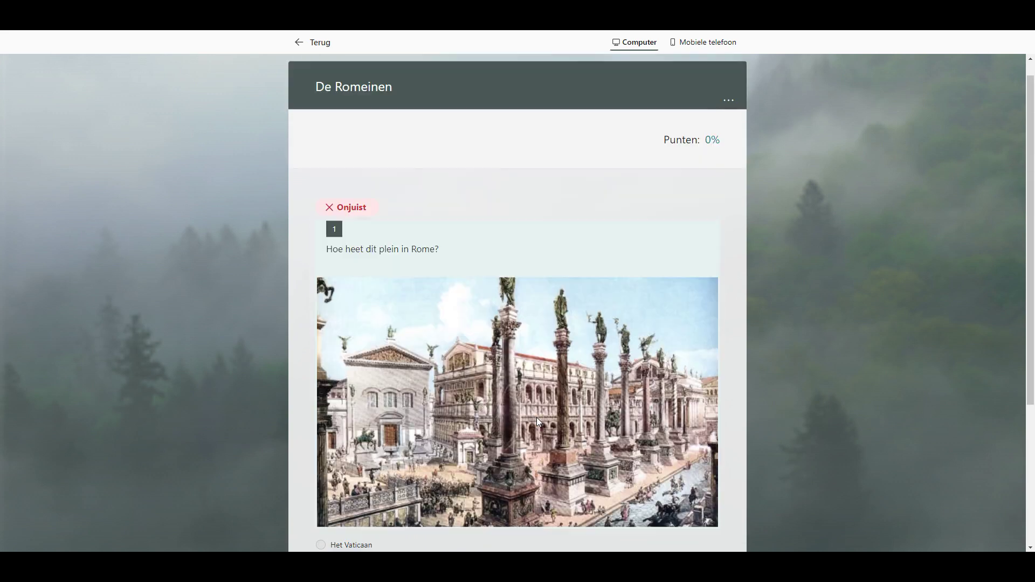
{"action": "left_click", "coordinate": [320, 43]}
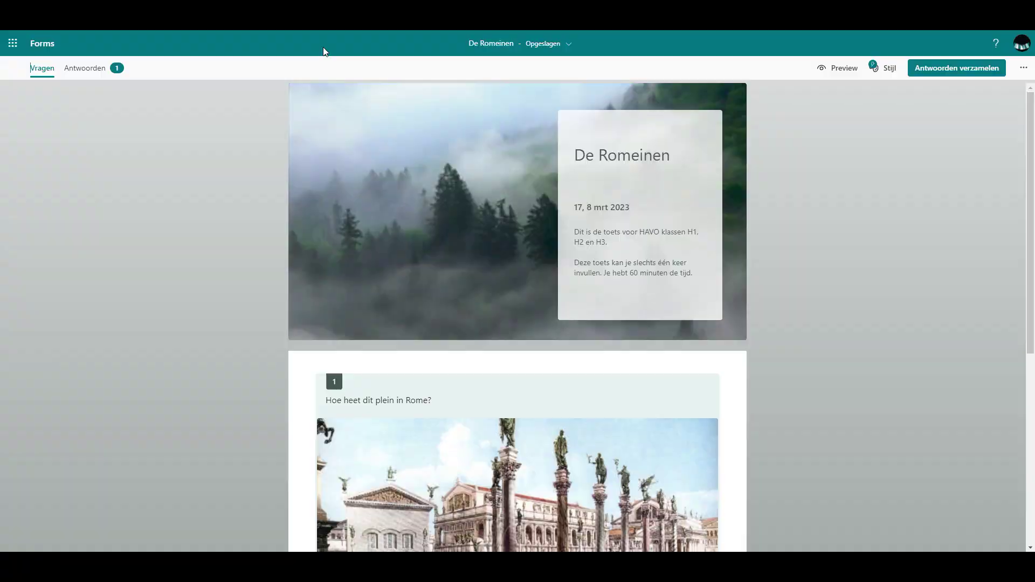
- Set question 1 to 5 points, keep it limited to a single answer and make it required
{"action": "scroll", "coordinate": [458, 270], "scroll_direction": "down", "scroll_amount": 3}
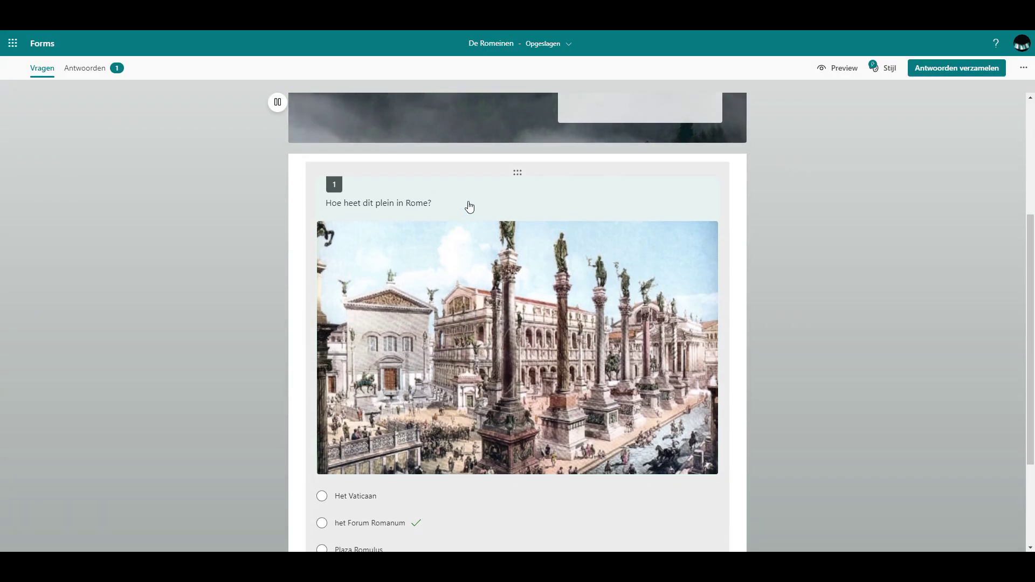
{"action": "left_click", "coordinate": [469, 206]}
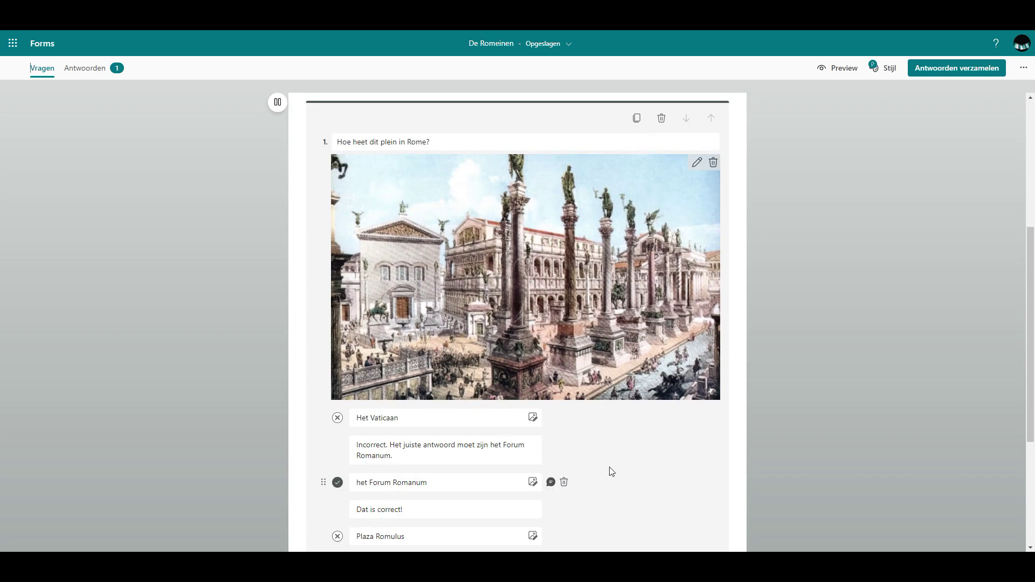
{"action": "scroll", "coordinate": [403, 372], "scroll_direction": "down", "scroll_amount": 4}
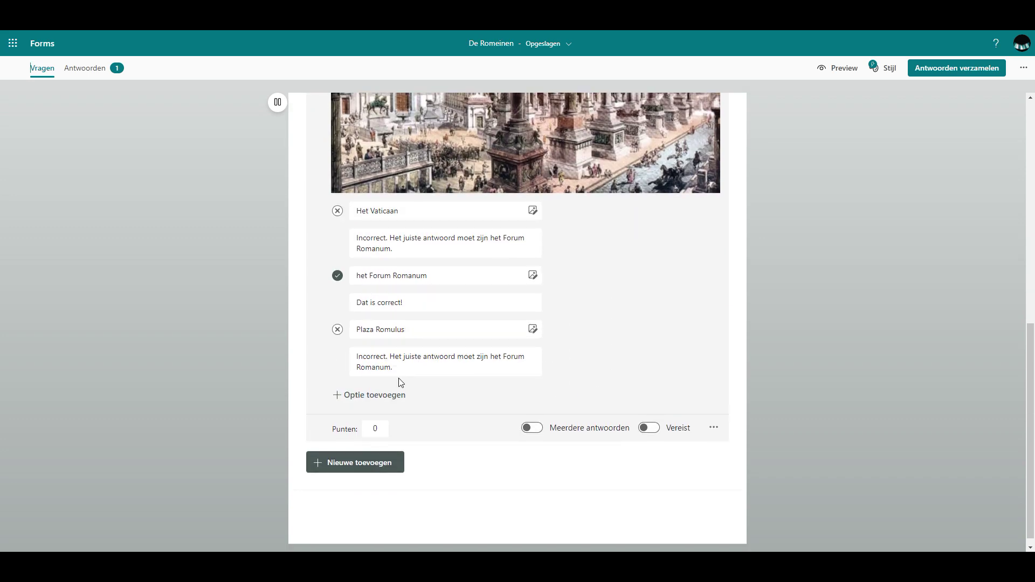
{"action": "left_click", "coordinate": [376, 428]}
{"action": "type", "text": "5"}
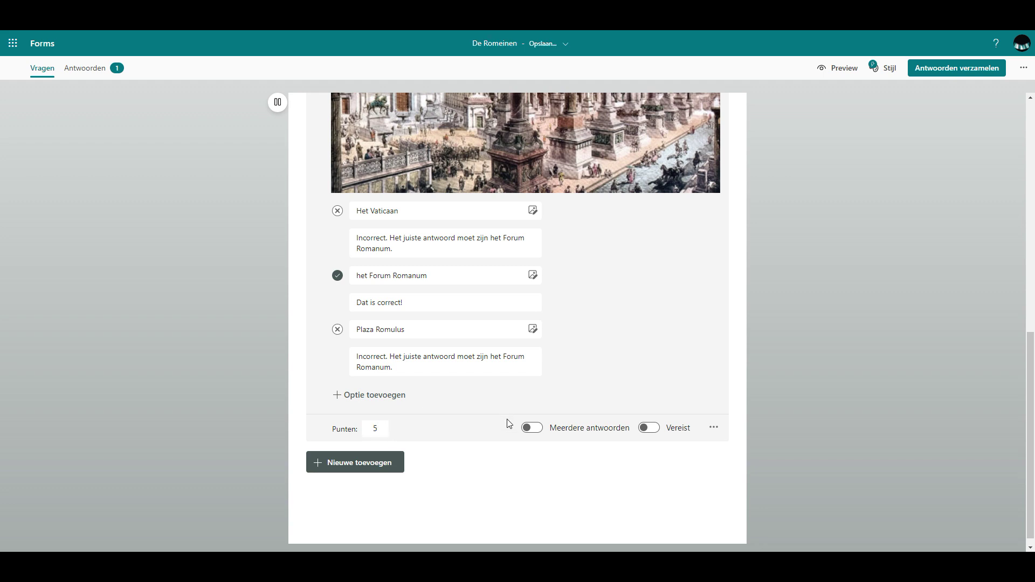
{"action": "left_click", "coordinate": [538, 429]}
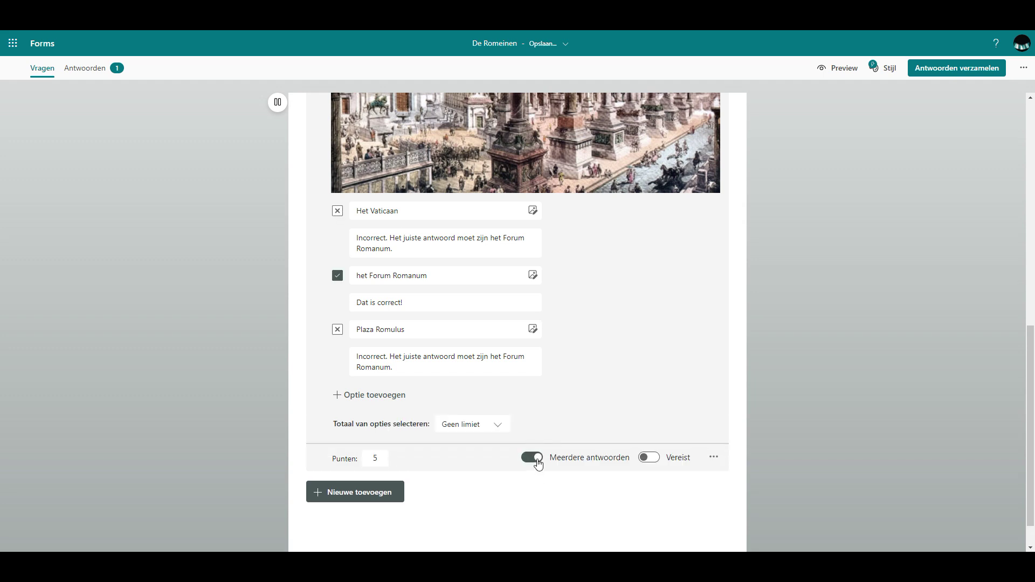
{"action": "left_click", "coordinate": [538, 459]}
{"action": "left_click", "coordinate": [648, 429]}
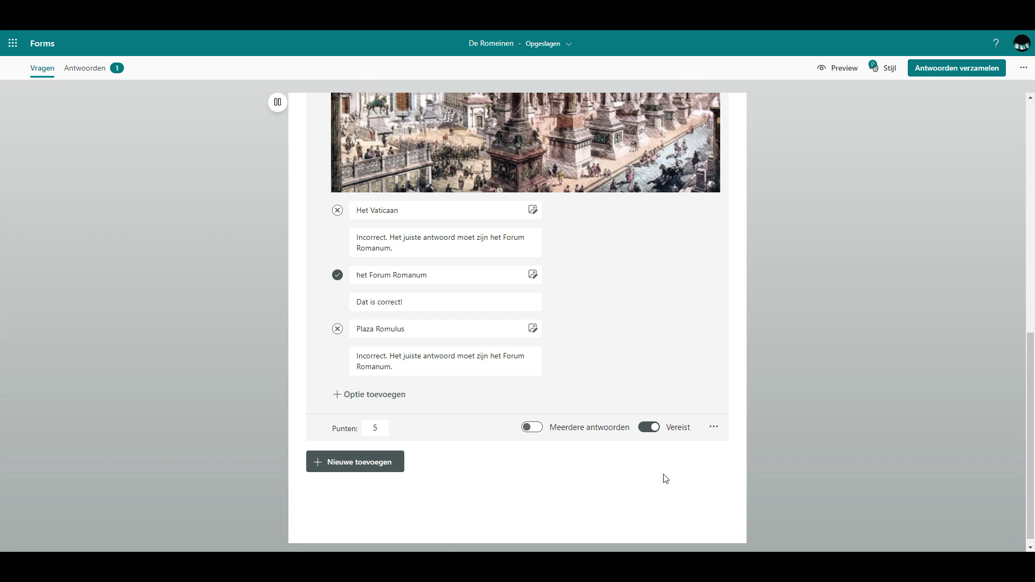
- Add a text question with the Plinius passage "Tweemaal per dag overstroomt de oceaan…", asking "Hoe noemen wij die steile heuveltjes waar Plinius het over heeft?"
{"action": "left_click", "coordinate": [377, 464]}
{"action": "scroll", "coordinate": [512, 531], "scroll_direction": "down", "scroll_amount": 1}
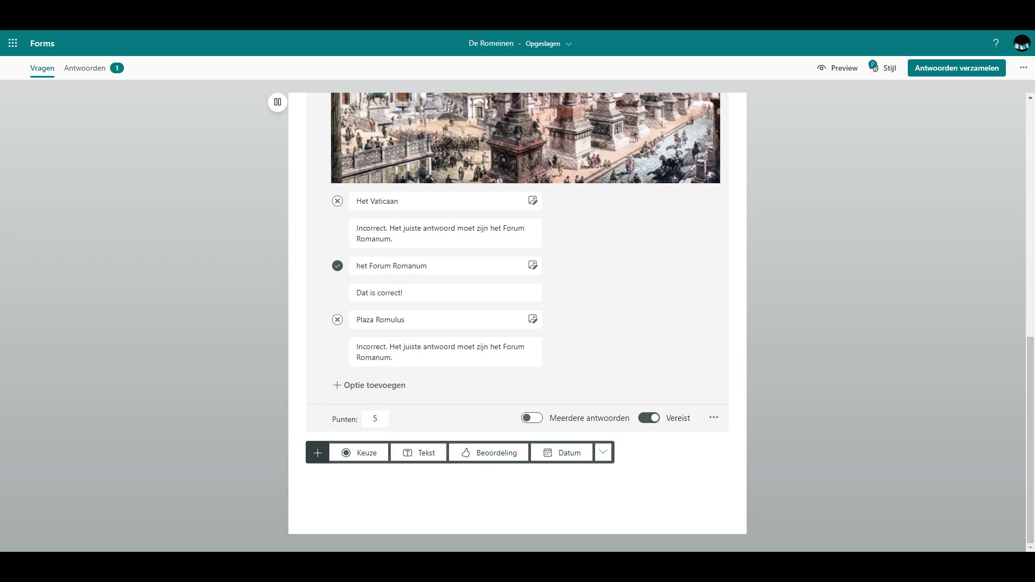
{"action": "left_click", "coordinate": [427, 452]}
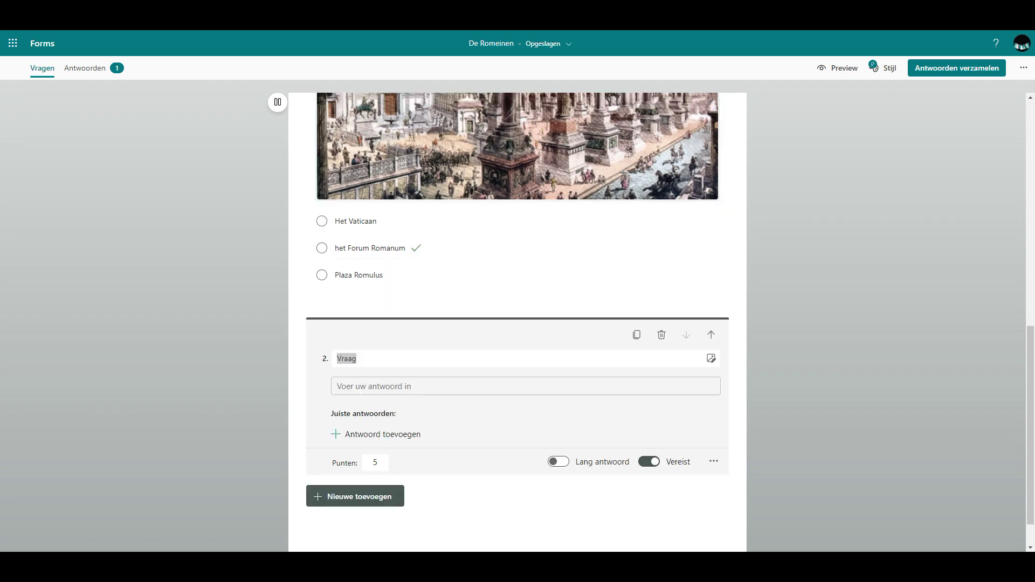
{"action": "left_click", "coordinate": [389, 360]}
{"action": "double_click", "coordinate": [388, 360]}
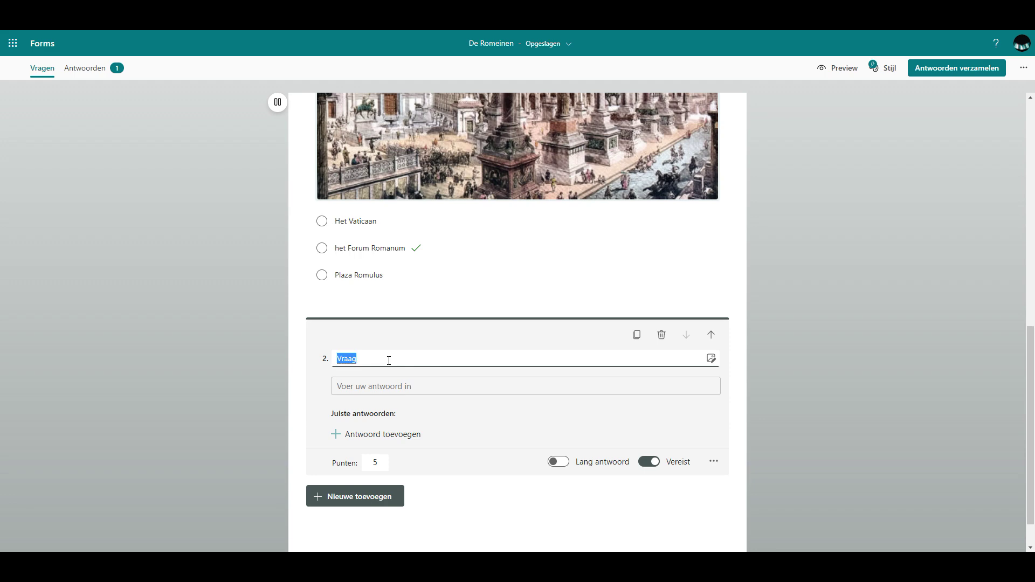
{"action": "type", "text": "'Tweemaal per dag overstroomt de oceaan een groot deel van hun gebied. Daar probeert een armzalig volk in leven te blijven door huizen te bouwen op steile heuveltjes. Bij vloed lijken zij schipbreukelingen. Zij verwarmen hun verkleumde leden door modder te verbranden. Zij drinken niets dan regenwater, dat zij in een kuil voor hun woning bewaren.' Dit schreef de Romein Plinius over ons land. Hoe noemen wij die steile heuveltjes waar Plinius het over heeft?"}
{"action": "scroll", "coordinate": [426, 410], "scroll_direction": "down", "scroll_amount": 1}
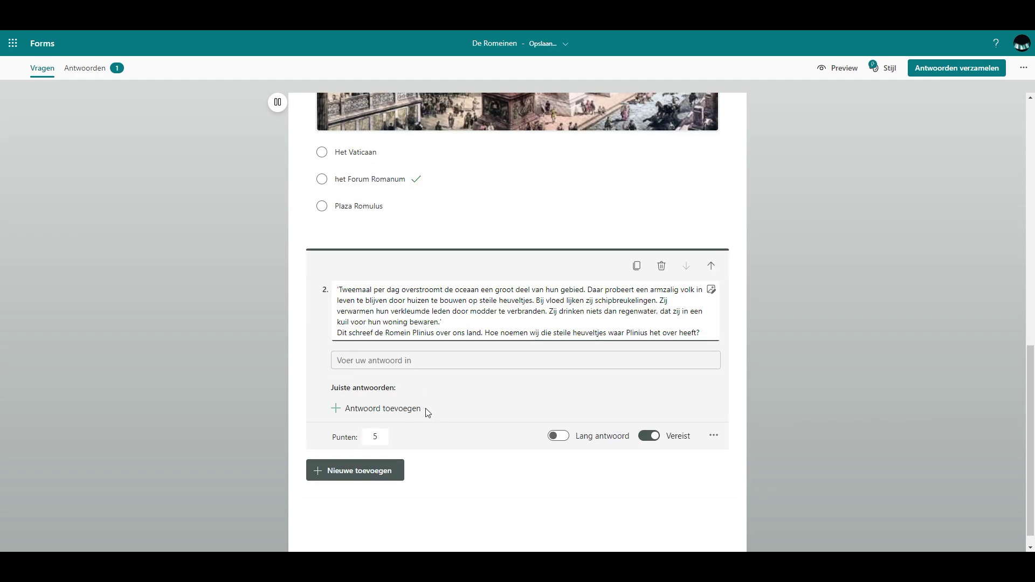
- Enter "Terp", "een terp" and "terpen" as correct answers to question 2
{"action": "left_click", "coordinate": [396, 411]}
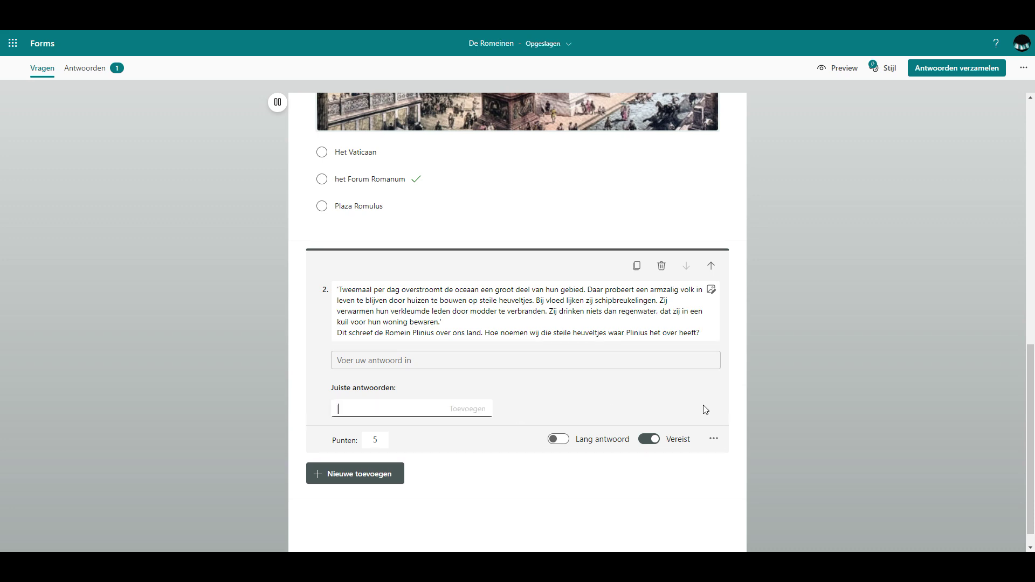
{"action": "key", "text": "Caps_Lock"}
{"action": "key", "text": "Caps_Lock"}
{"action": "type", "text": "Terp"}
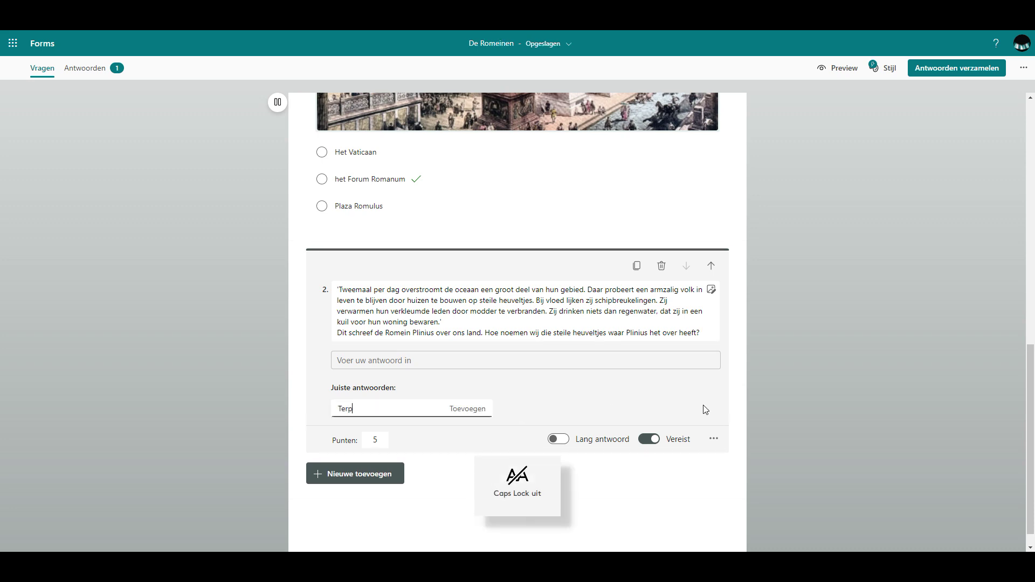
{"action": "left_click", "coordinate": [469, 411]}
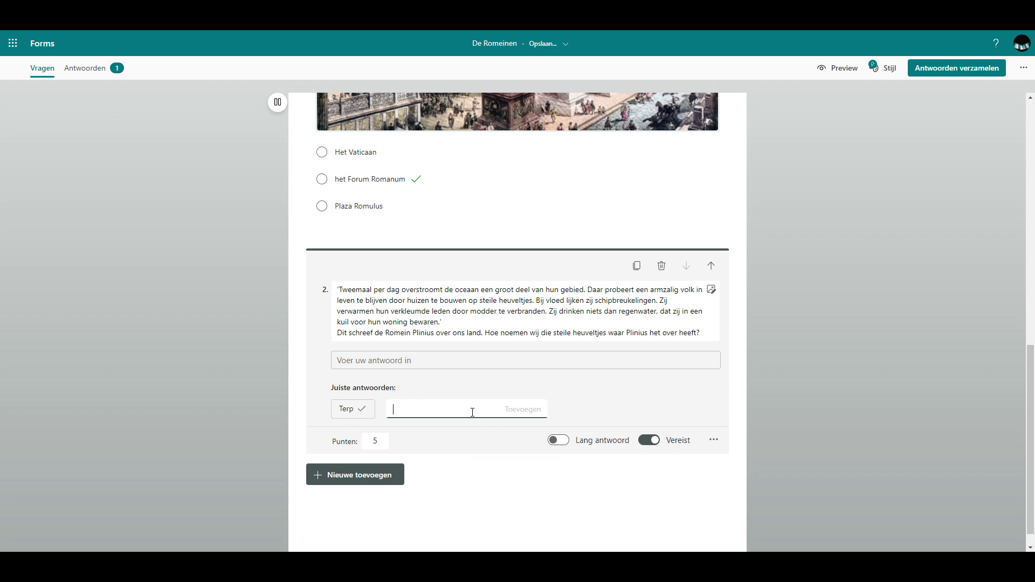
{"action": "type", "text": "een terp"}
{"action": "key", "text": "Return"}
{"action": "type", "text": "terpen"}
{"action": "key", "text": "Return"}
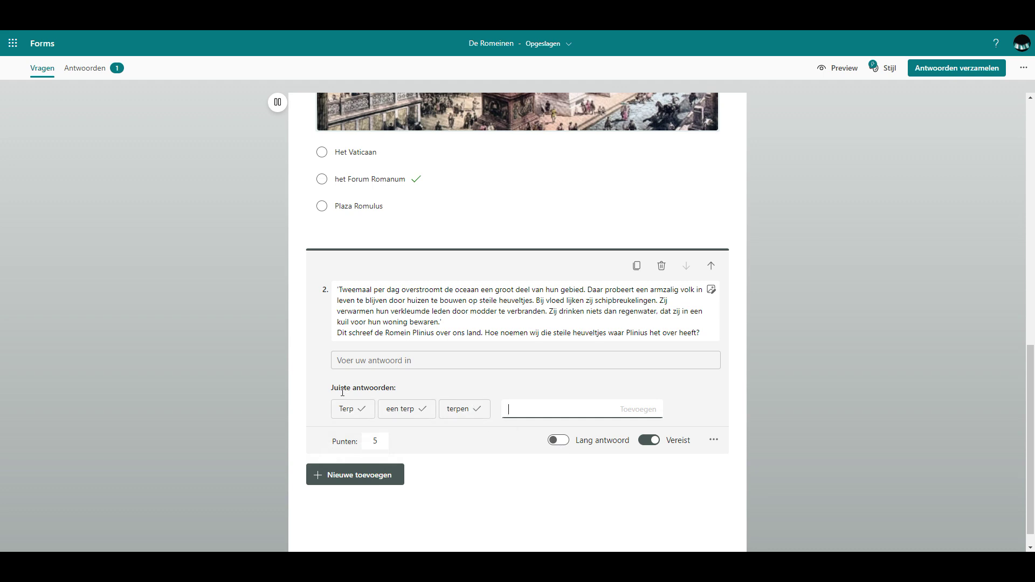
- Try the long-answer format on question 2 and switch it off again
{"action": "left_click_drag", "start_coordinate": [344, 388], "coordinate": [402, 389]}
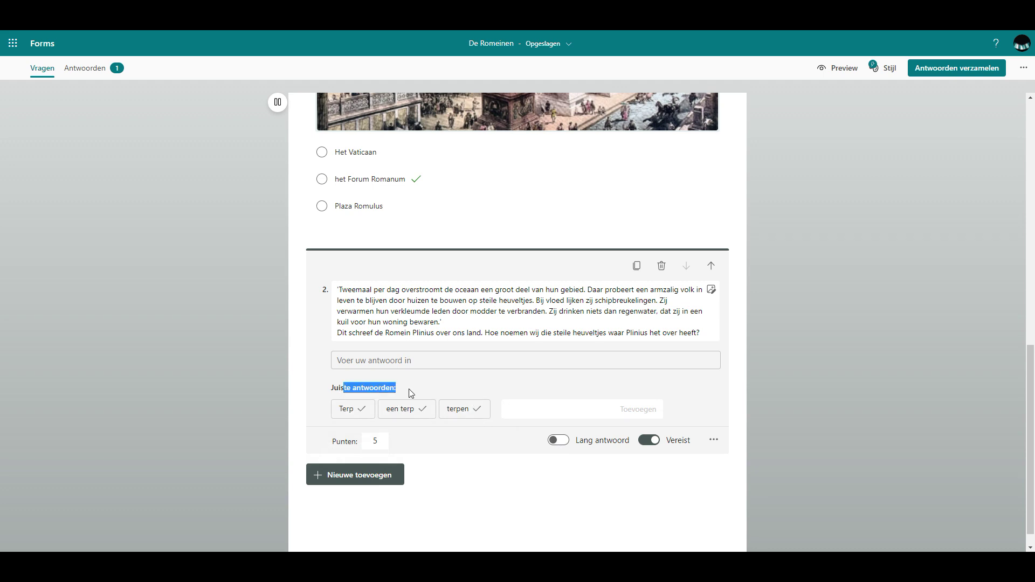
{"action": "left_click", "coordinate": [557, 440]}
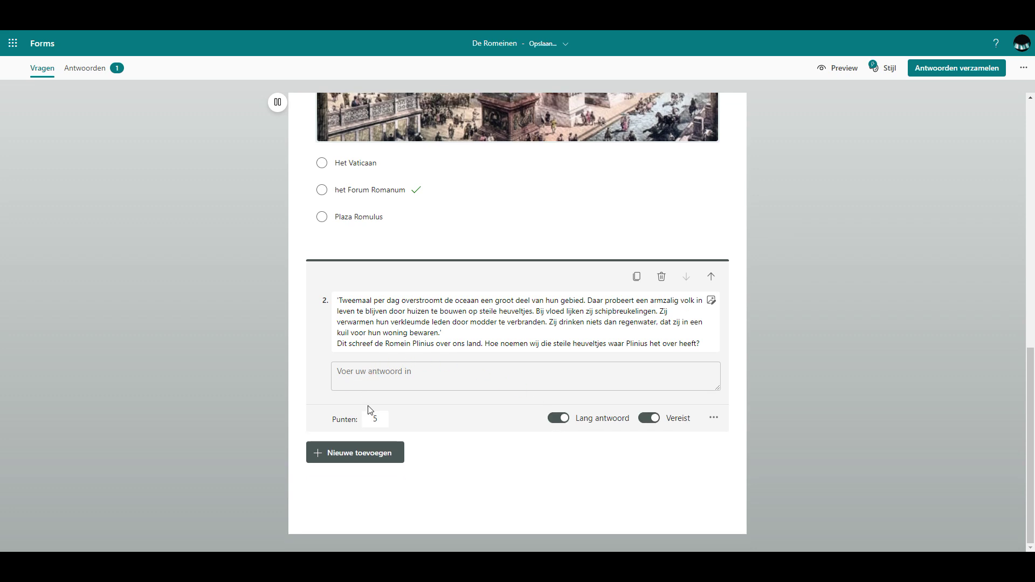
{"action": "left_click", "coordinate": [559, 419]}
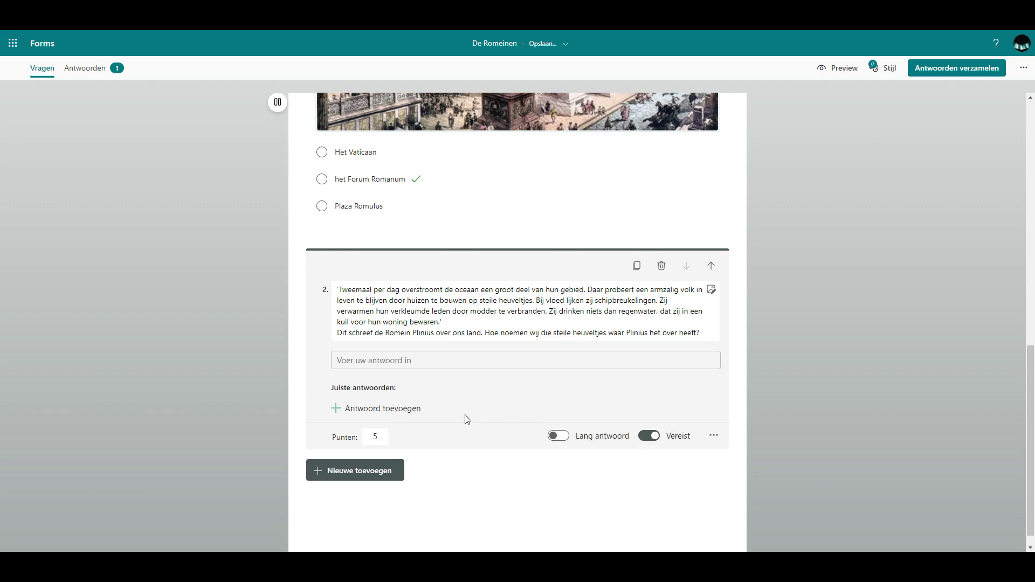
- Add "terp", "terpen" and "een terp" as the accepted correct answers to question 2
{"action": "left_click", "coordinate": [388, 405]}
{"action": "type", "text": "terp,"}
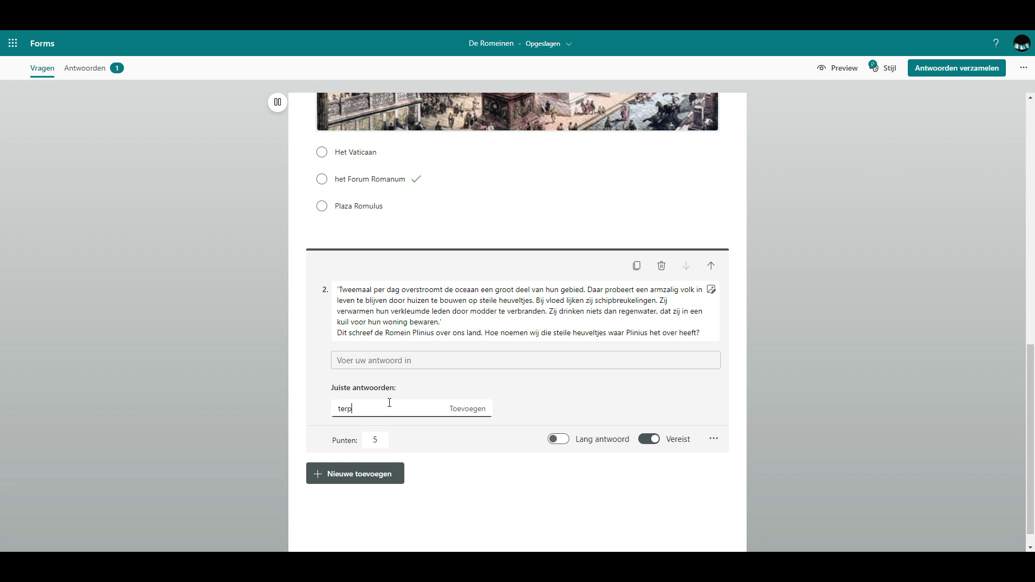
{"action": "left_click", "coordinate": [455, 408]}
{"action": "type", "text": "terpen,"}
{"action": "left_click", "coordinate": [509, 408]}
{"action": "type", "text": "eem"}
{"action": "key", "text": "BackSpace"}
{"action": "key", "text": "BackSpace"}
{"action": "type", "text": "n terp"}
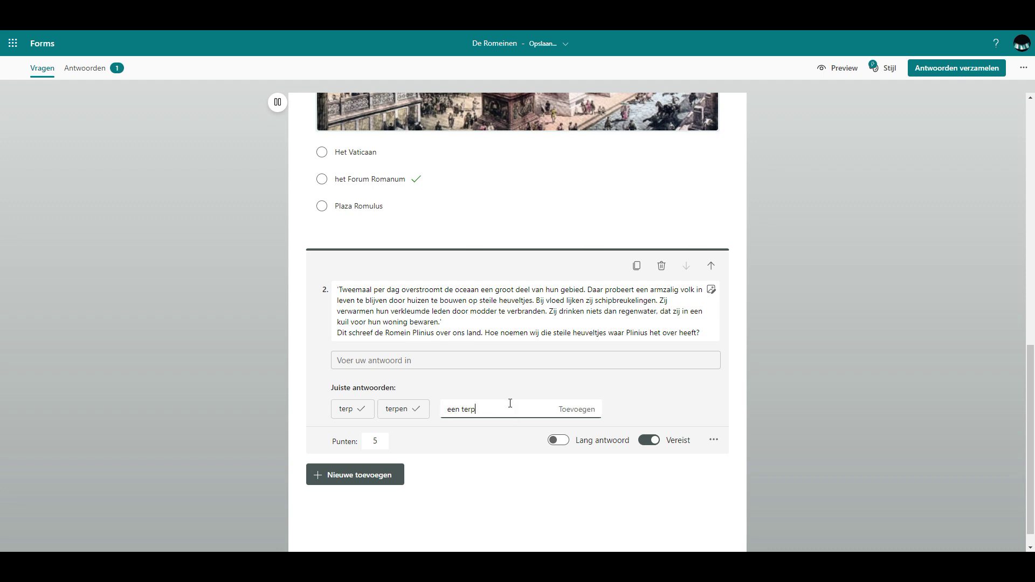
{"action": "left_click", "coordinate": [573, 411]}
- Set the score for question 2 to 8 points
{"action": "left_click", "coordinate": [379, 440]}
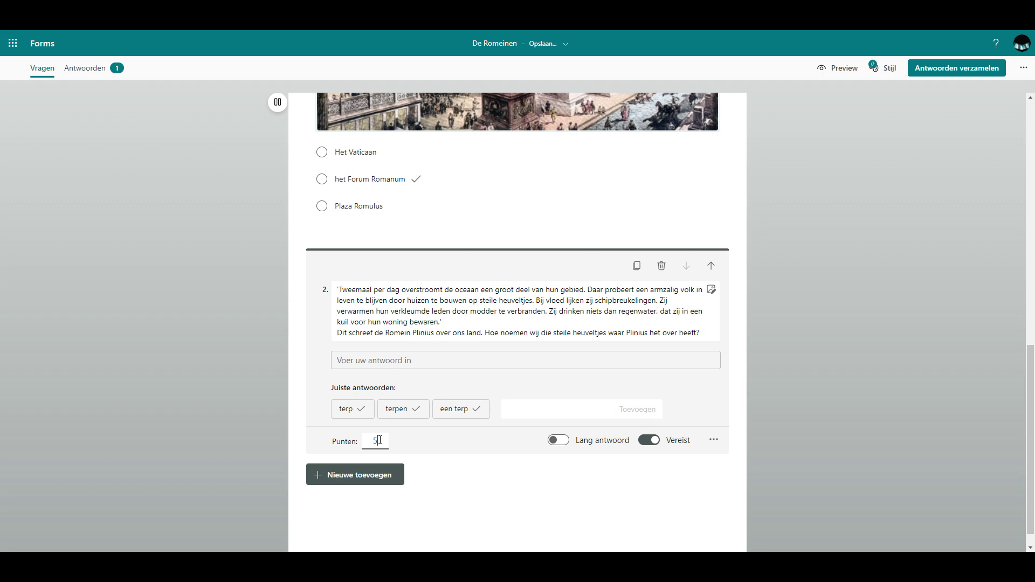
{"action": "type", "text": "8"}
{"action": "left_click", "coordinate": [515, 441]}
{"action": "scroll", "coordinate": [579, 507], "scroll_direction": "down", "scroll_amount": 1}
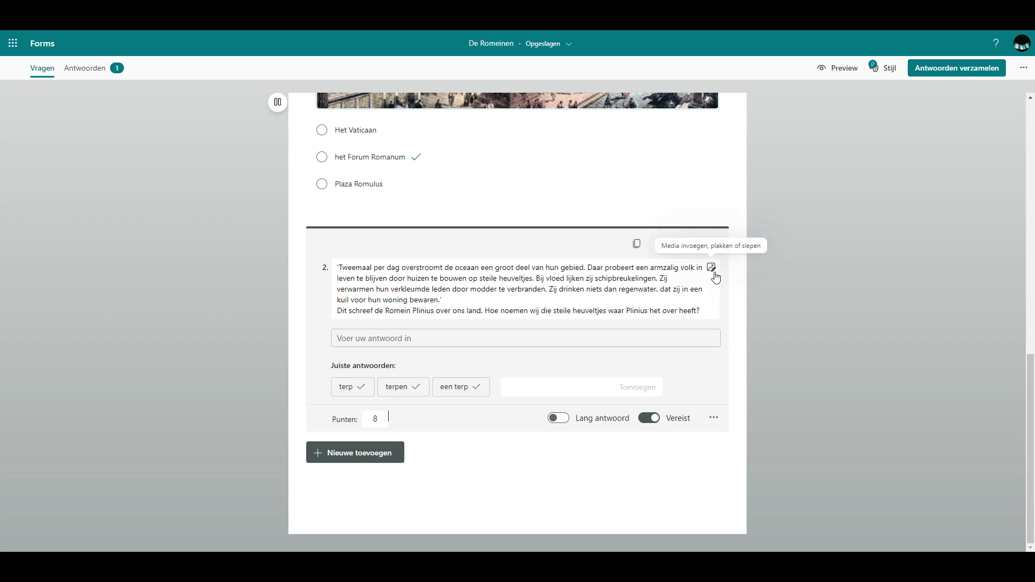
- Add a choice question as question 3 and allow multiple answers for it
{"action": "left_click", "coordinate": [353, 455]}
{"action": "left_click", "coordinate": [359, 457]}
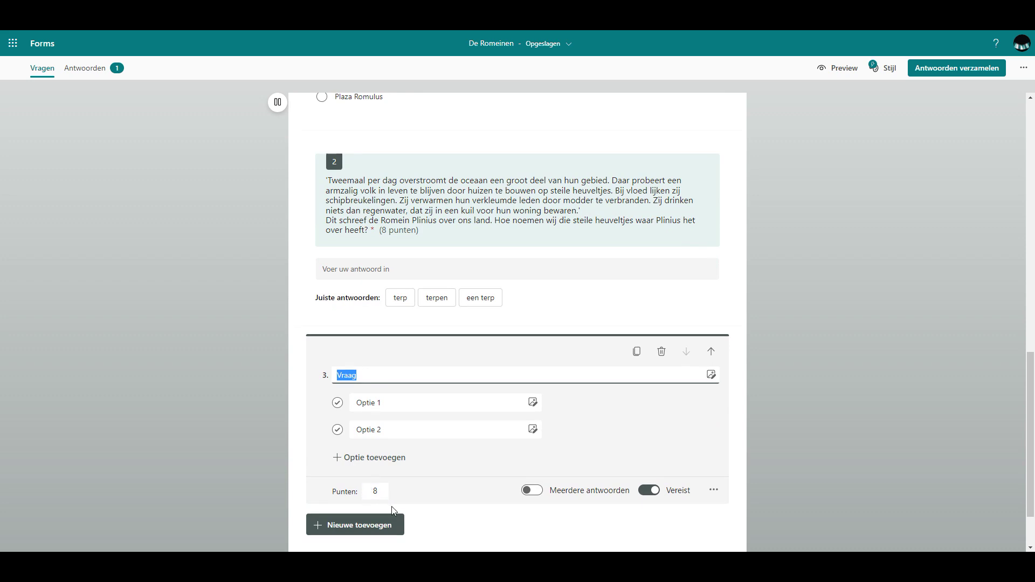
{"action": "left_click", "coordinate": [521, 491]}
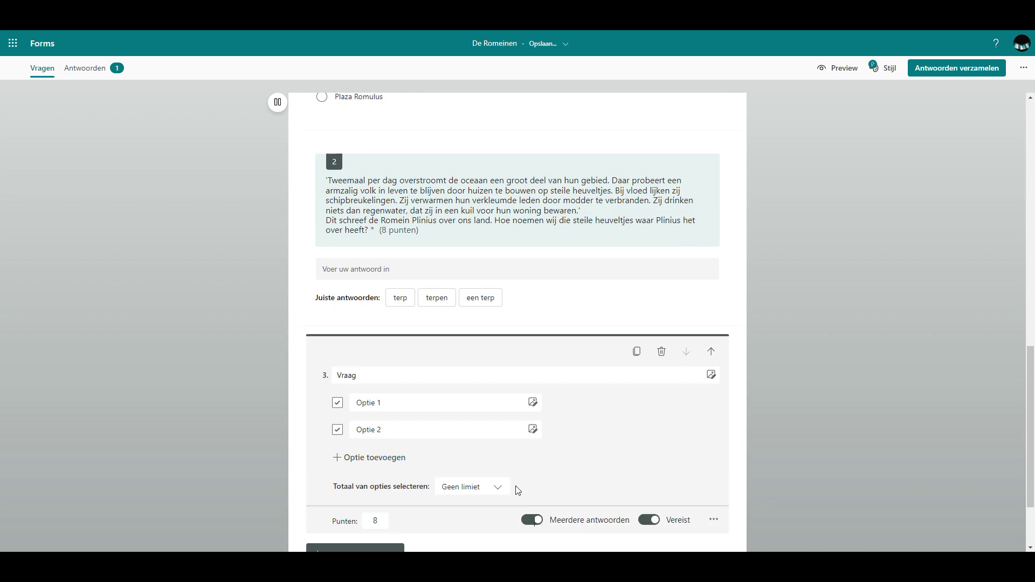
- Write question 3 about the Jewish revolt of 66 na Chr., ending with "Kruis de twee juiste zinnen aan.", and fill in its four statements as options
{"action": "scroll", "coordinate": [577, 458], "scroll_direction": "down", "scroll_amount": 2}
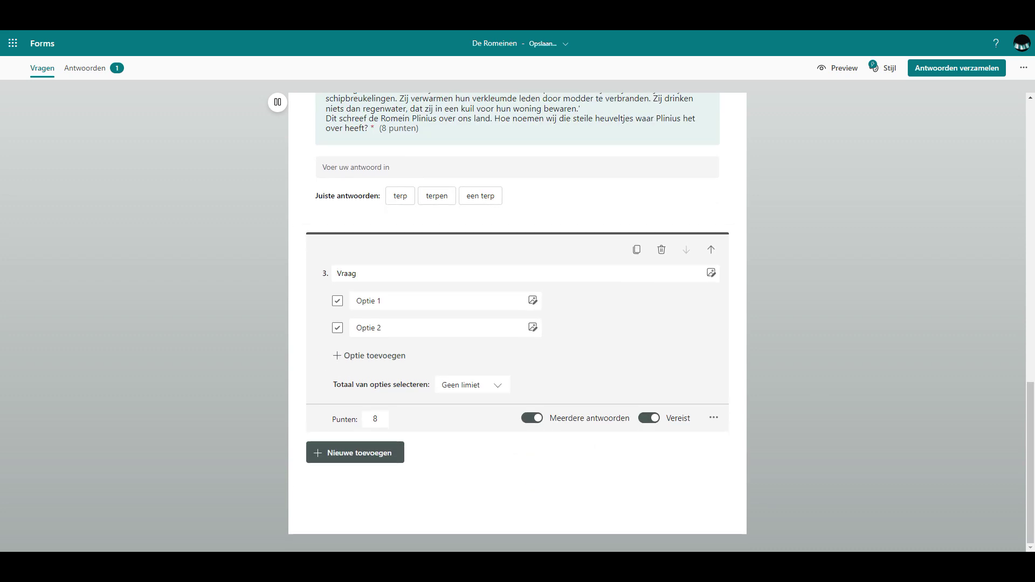
{"action": "left_click", "coordinate": [478, 272]}
{"action": "type", "text": "In 66 na Chr. begint de opstand van de Joden tegen de Romeinen. Kruis de twee juiste zinnen aan."}
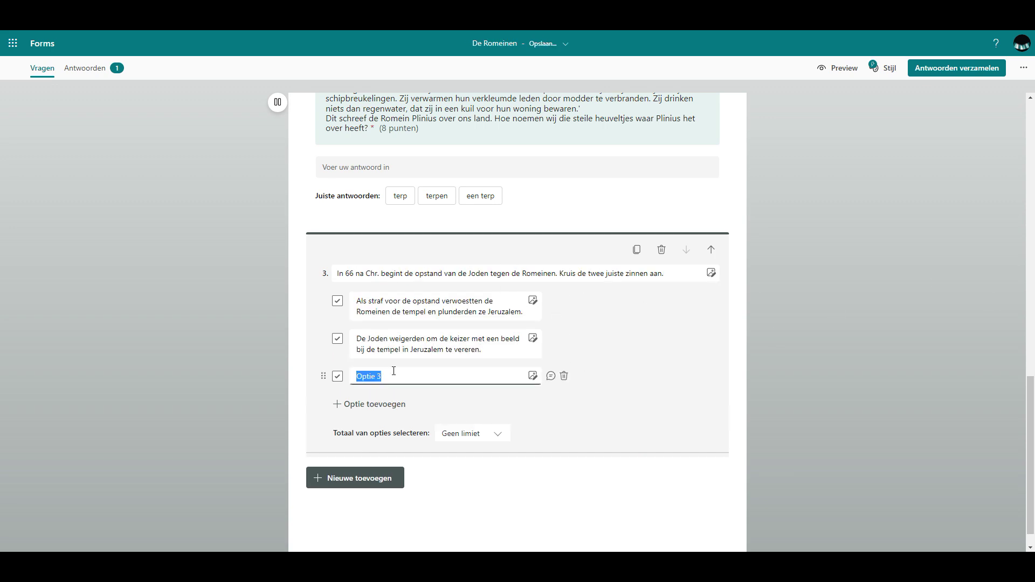
{"action": "scroll", "coordinate": [546, 382], "scroll_direction": "down", "scroll_amount": 1}
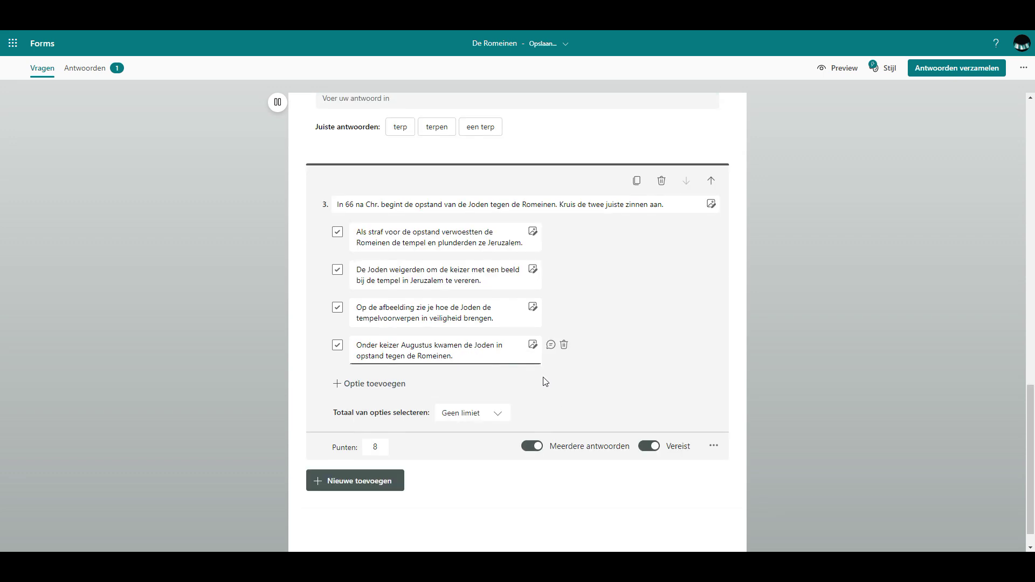
- Mark the first two statements of question 3 as correct answers and set its score to 7 points
{"action": "left_click", "coordinate": [338, 232]}
{"action": "left_click", "coordinate": [338, 270]}
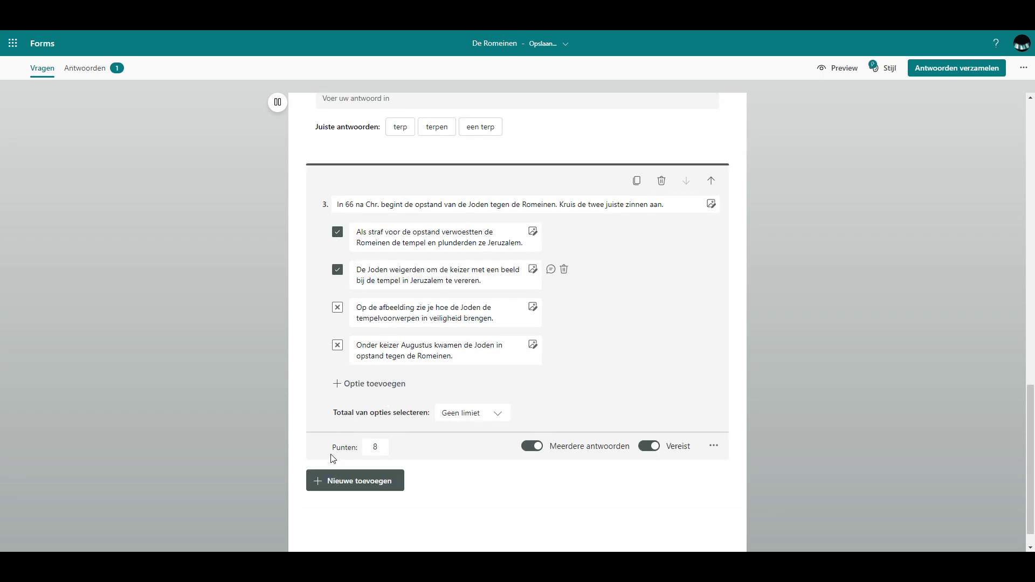
{"action": "double_click", "coordinate": [373, 448]}
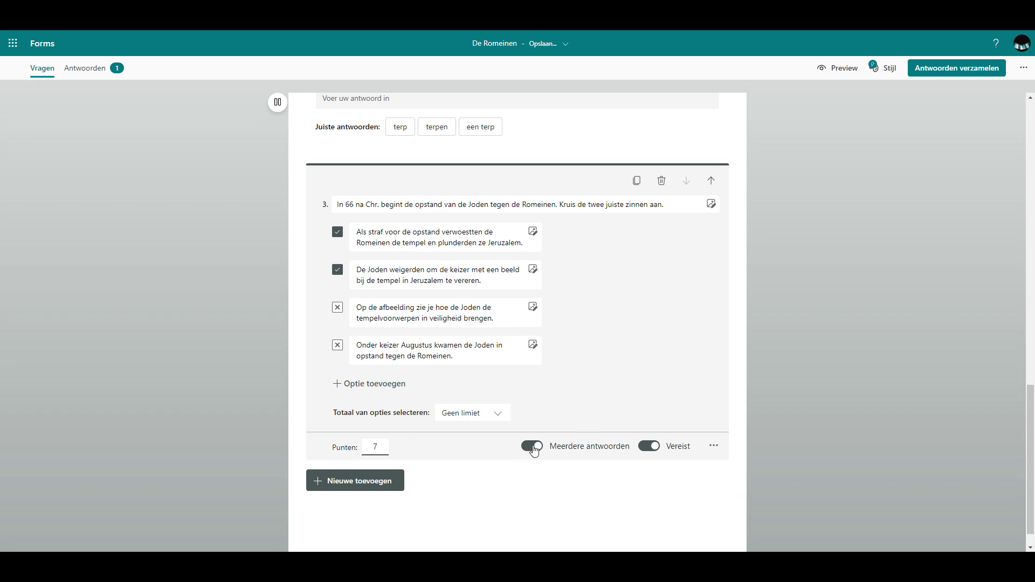
- Require exactly 2 options to be selected in question 3 with the "Gelijk aan" limit and finish editing the question
{"action": "left_click", "coordinate": [475, 414]}
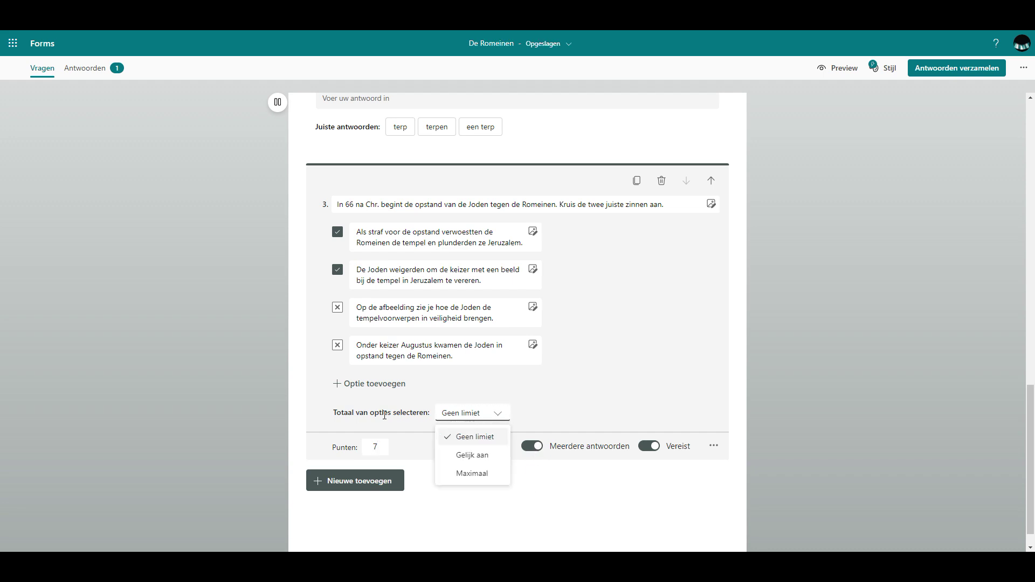
{"action": "left_click", "coordinate": [473, 456]}
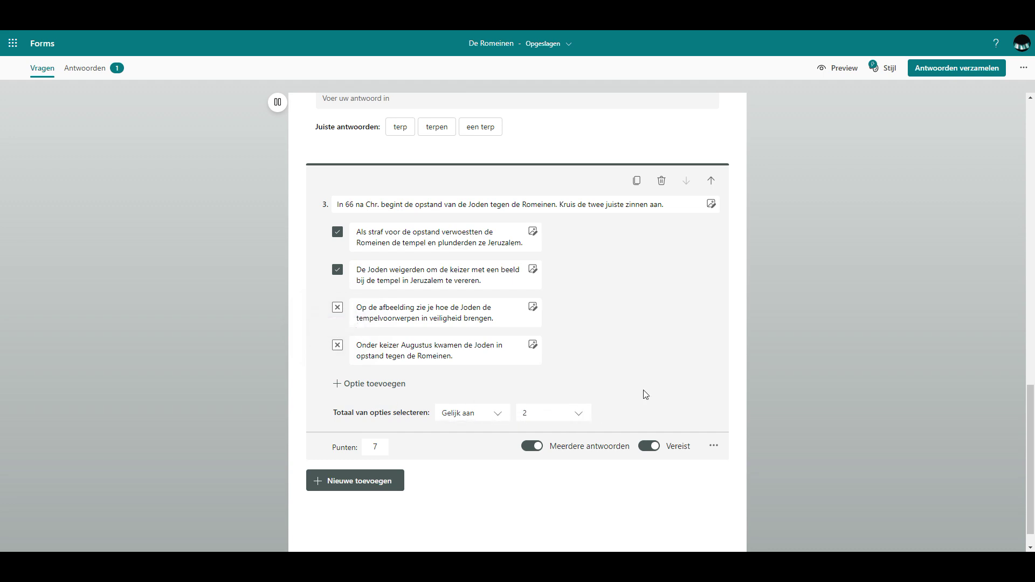
{"action": "scroll", "coordinate": [646, 394], "scroll_direction": "down", "scroll_amount": 1}
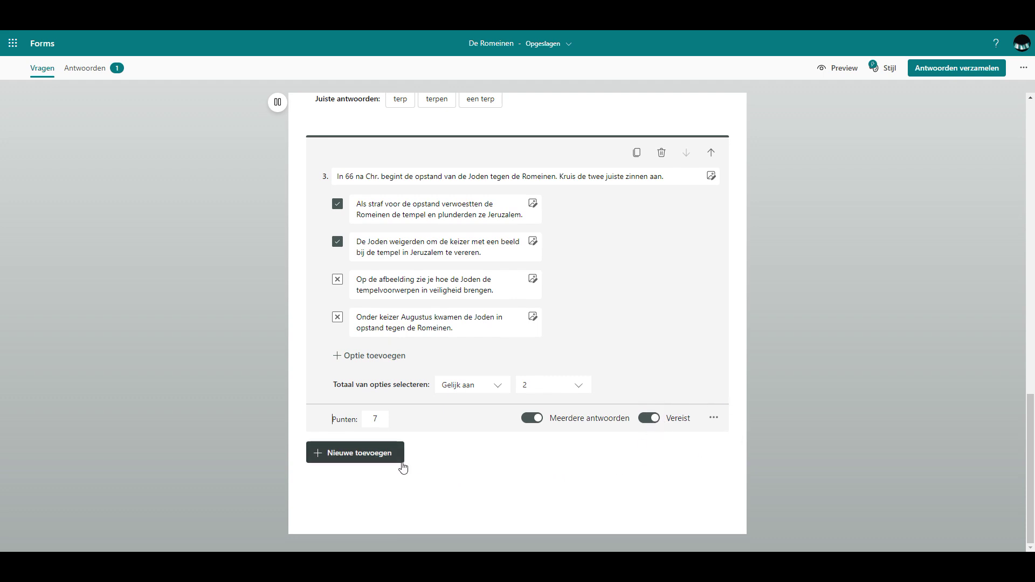
{"action": "left_click", "coordinate": [840, 312]}
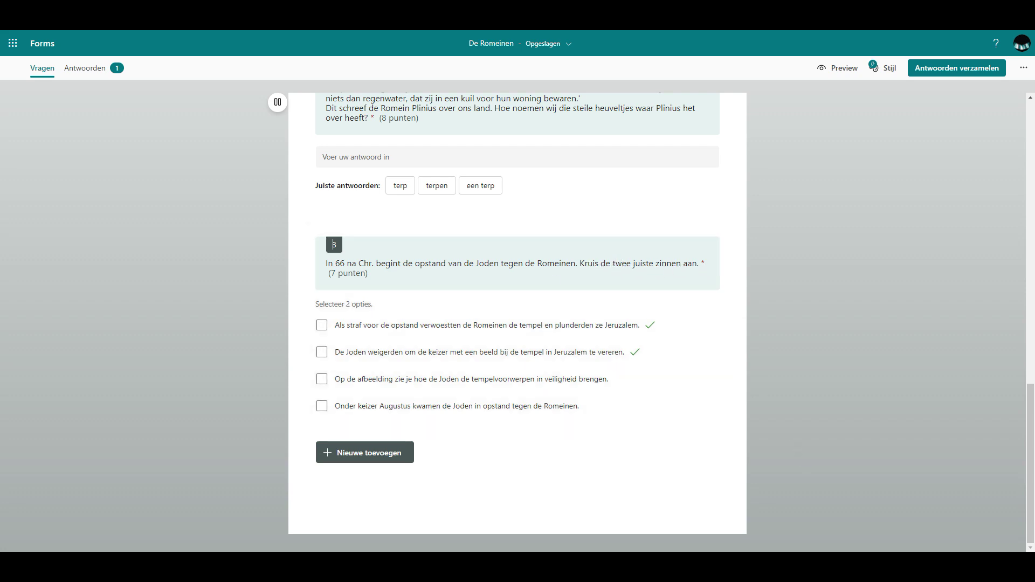
- Review the quiz's full list of questions and its total score
{"action": "left_click", "coordinate": [399, 462]}
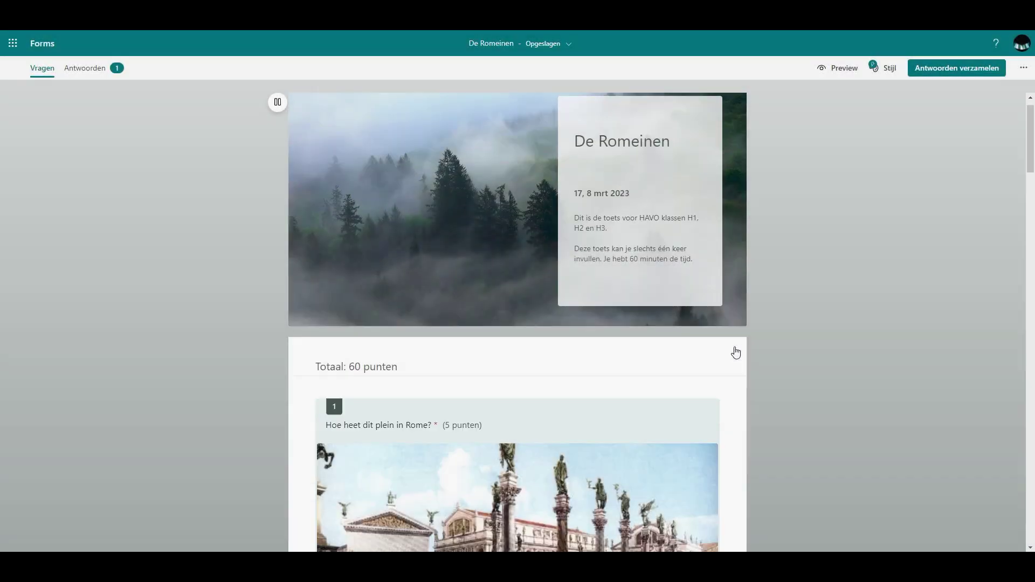
{"action": "scroll", "coordinate": [730, 351], "scroll_direction": "down", "scroll_amount": 6}
{"action": "scroll", "coordinate": [728, 351], "scroll_direction": "down", "scroll_amount": 20}
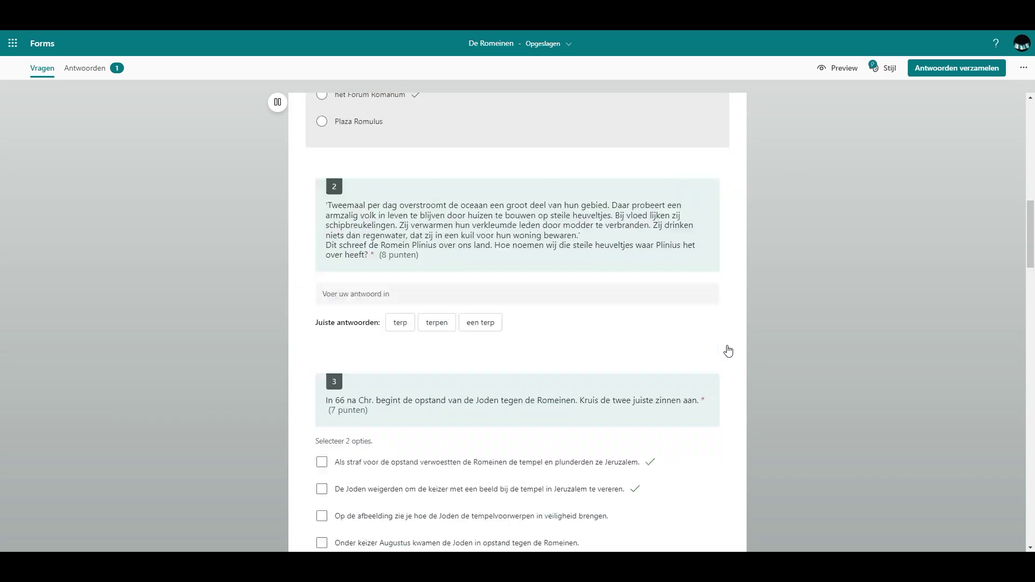
{"action": "scroll", "coordinate": [729, 351], "scroll_direction": "down", "scroll_amount": 20}
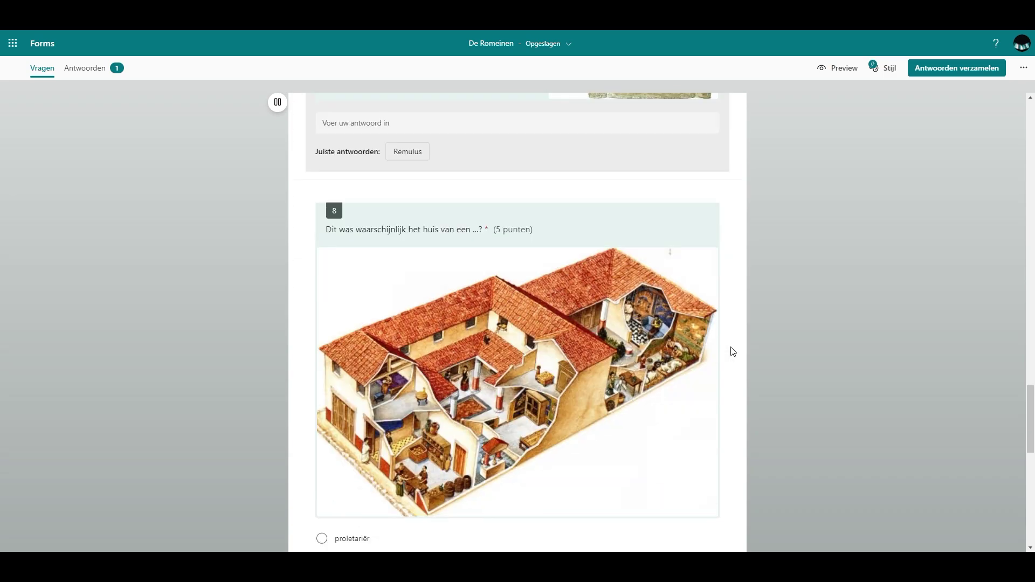
{"action": "scroll", "coordinate": [723, 348], "scroll_direction": "up", "scroll_amount": 20}
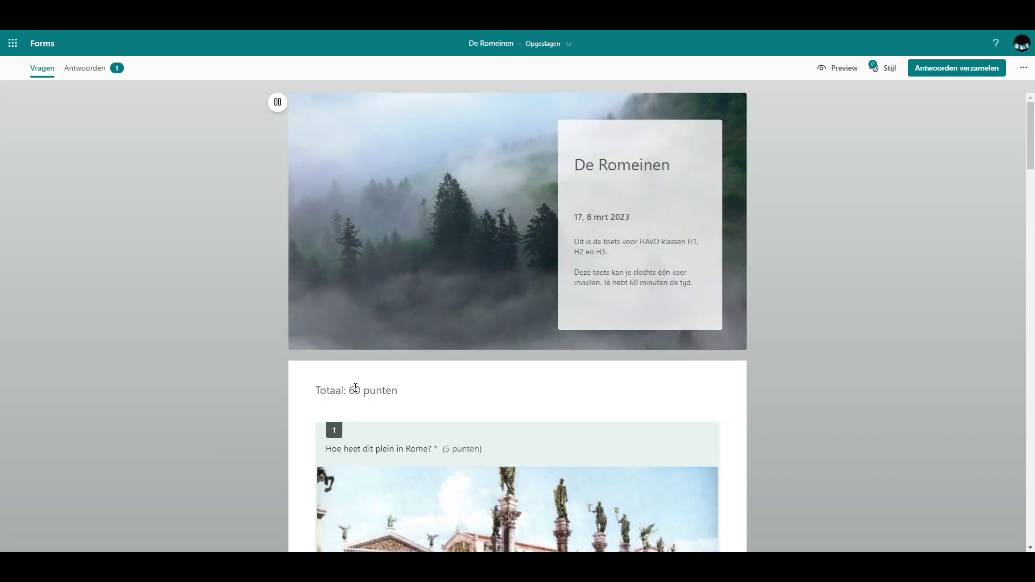
{"action": "left_click_drag", "start_coordinate": [356, 391], "coordinate": [349, 390]}
{"action": "left_click", "coordinate": [860, 369]}
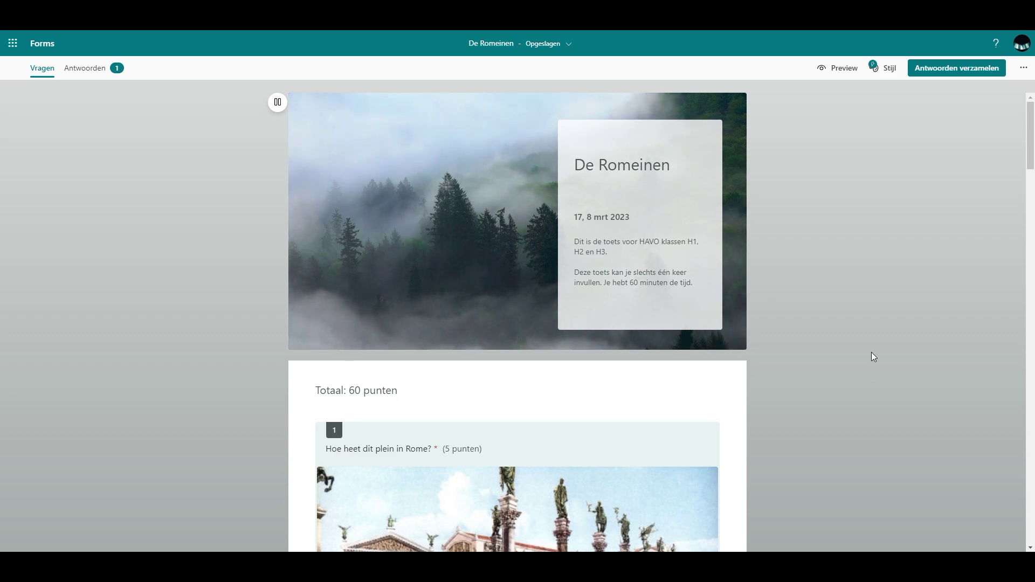
- Preview the quiz in the computer view, start it, look through all the questions and return to the editor
{"action": "left_click", "coordinate": [839, 68]}
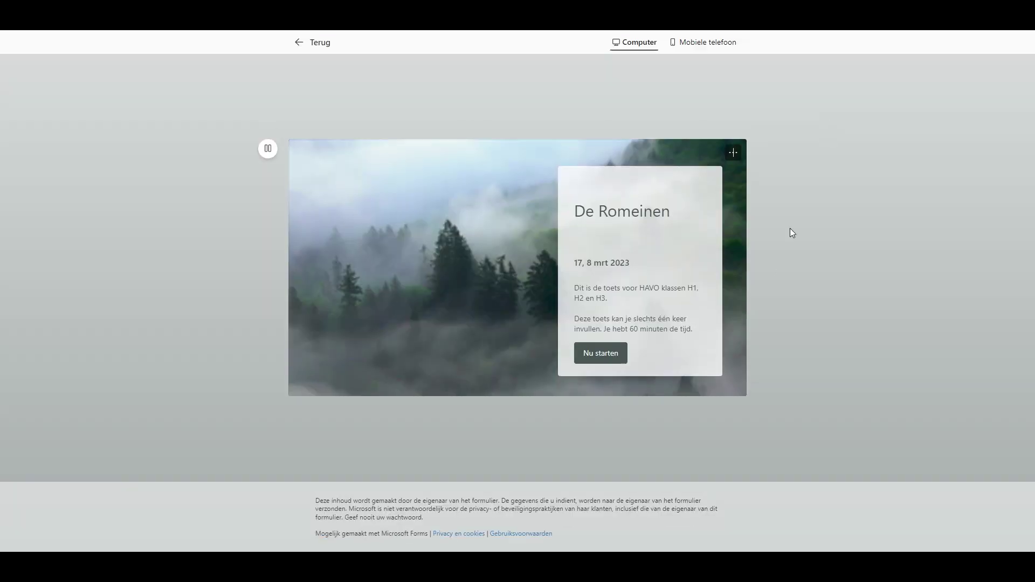
{"action": "left_click", "coordinate": [601, 353]}
{"action": "scroll", "coordinate": [750, 354], "scroll_direction": "down", "scroll_amount": 10}
{"action": "scroll", "coordinate": [753, 359], "scroll_direction": "down", "scroll_amount": 20}
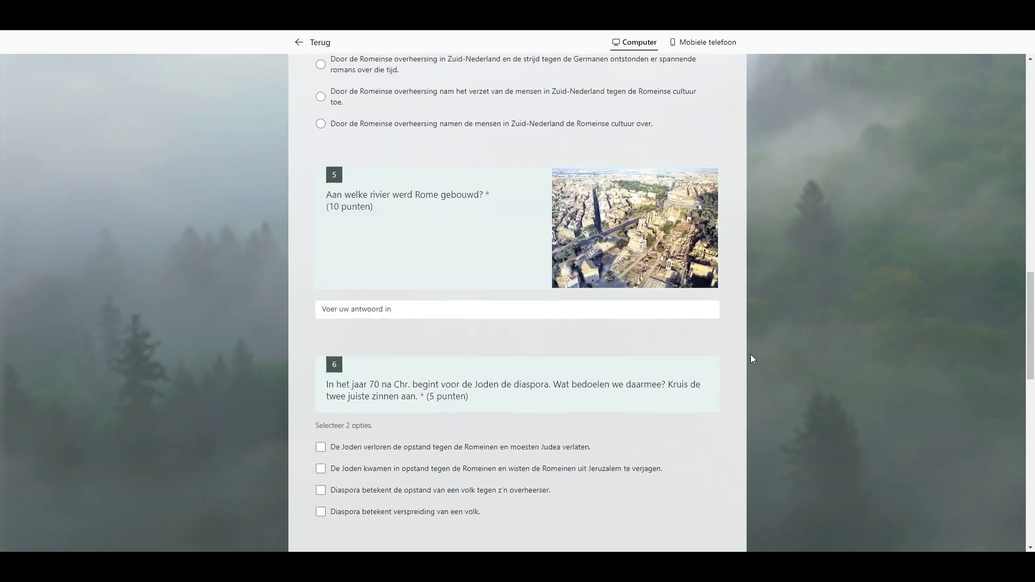
{"action": "scroll", "coordinate": [751, 357], "scroll_direction": "down", "scroll_amount": 2}
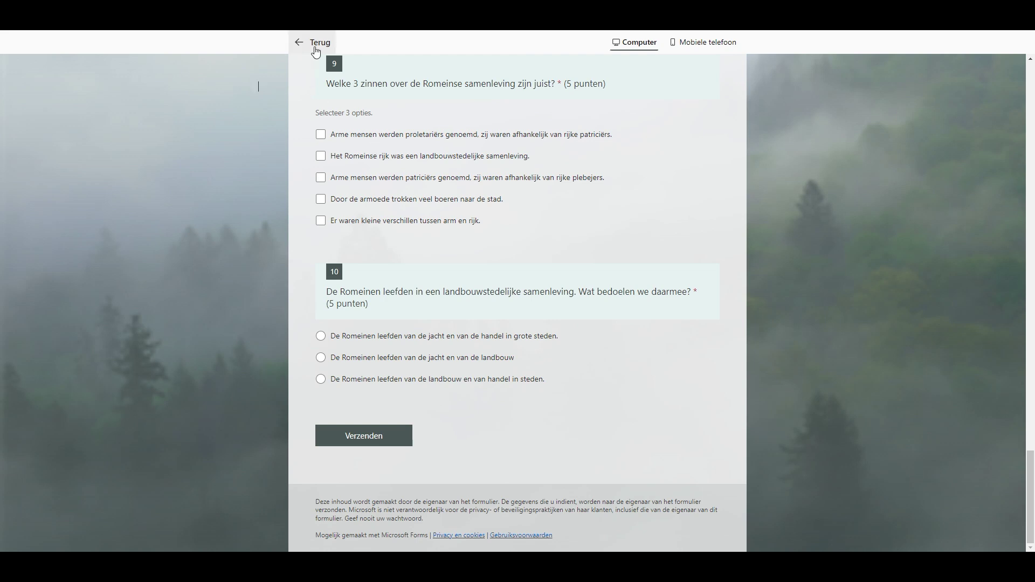
{"action": "scroll", "coordinate": [407, 319], "scroll_direction": "up", "scroll_amount": 15}
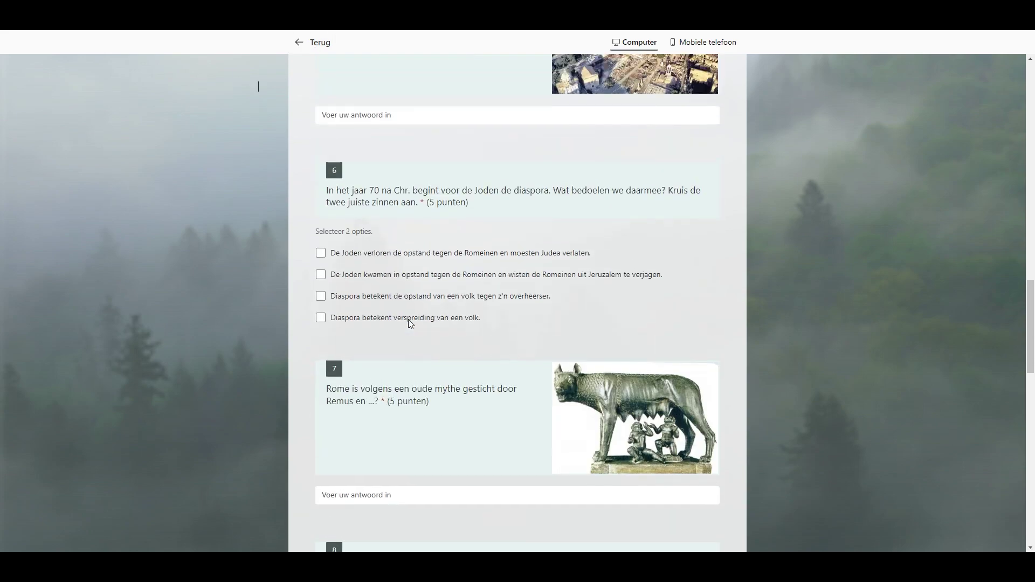
{"action": "scroll", "coordinate": [409, 319], "scroll_direction": "up", "scroll_amount": 20}
{"action": "scroll", "coordinate": [409, 320], "scroll_direction": "up", "scroll_amount": 1}
{"action": "left_click", "coordinate": [329, 49]}
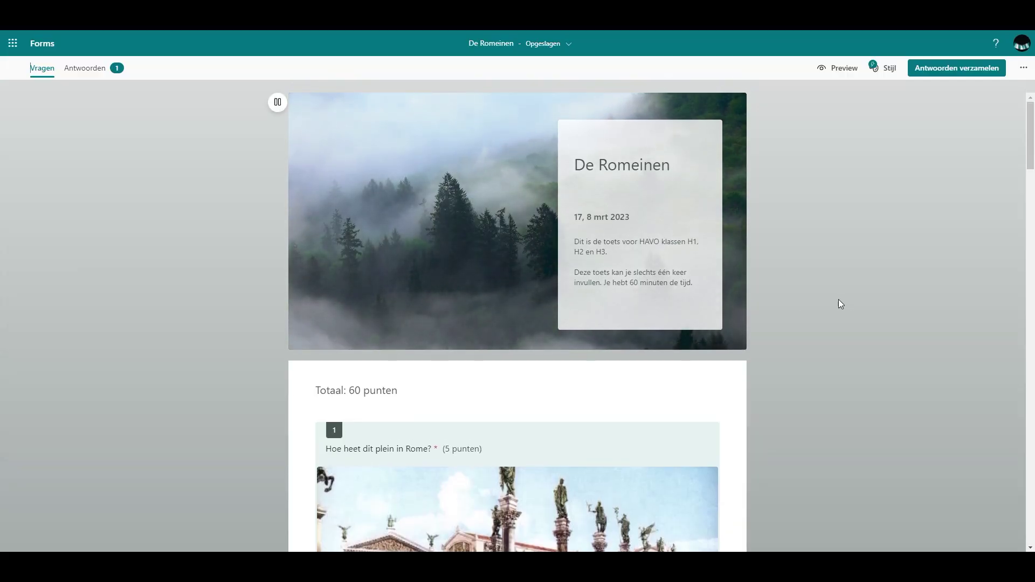
- Insert a new section directly after question 1
{"action": "scroll", "coordinate": [843, 299], "scroll_direction": "down", "scroll_amount": 4}
{"action": "scroll", "coordinate": [433, 263], "scroll_direction": "down", "scroll_amount": 1}
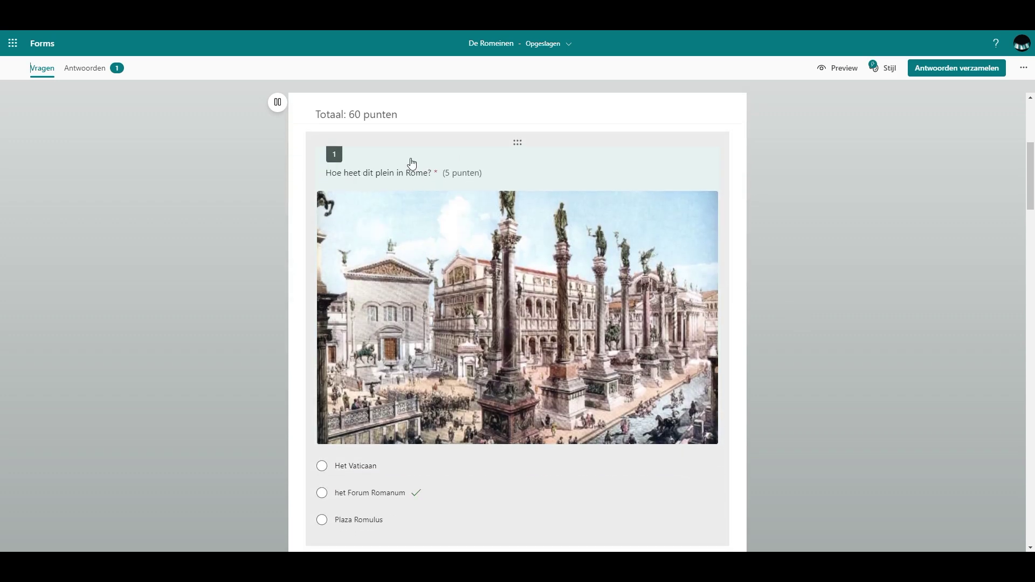
{"action": "left_click", "coordinate": [426, 148]}
{"action": "scroll", "coordinate": [494, 377], "scroll_direction": "down", "scroll_amount": 4}
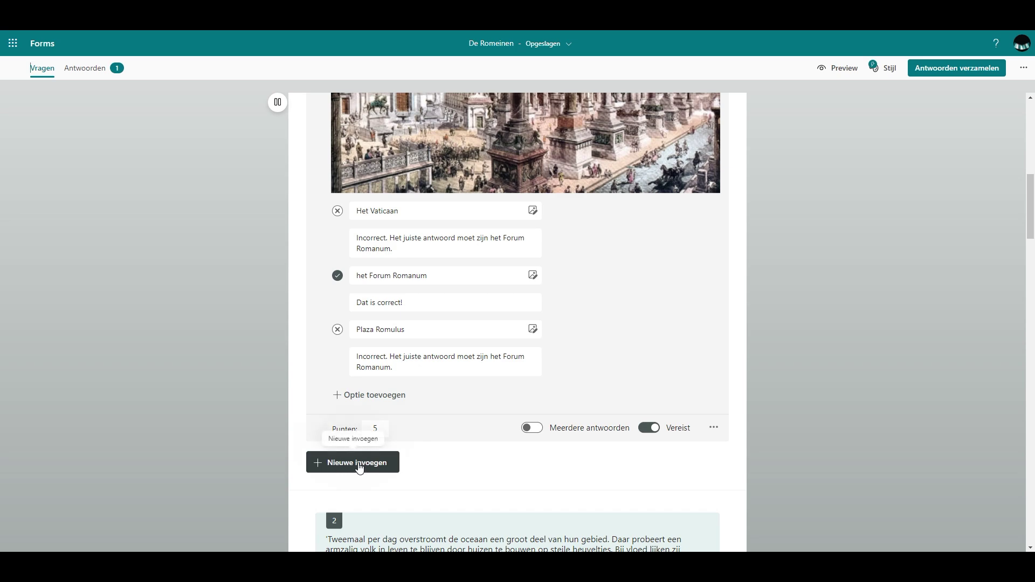
{"action": "left_click", "coordinate": [804, 386]}
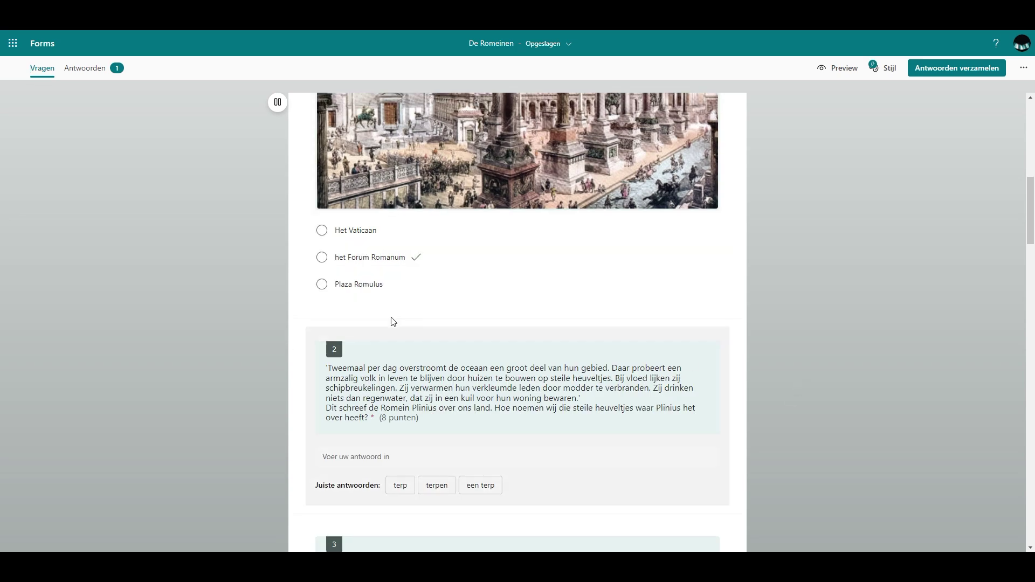
{"action": "left_click", "coordinate": [362, 312]}
{"action": "scroll", "coordinate": [381, 469], "scroll_direction": "down", "scroll_amount": 3}
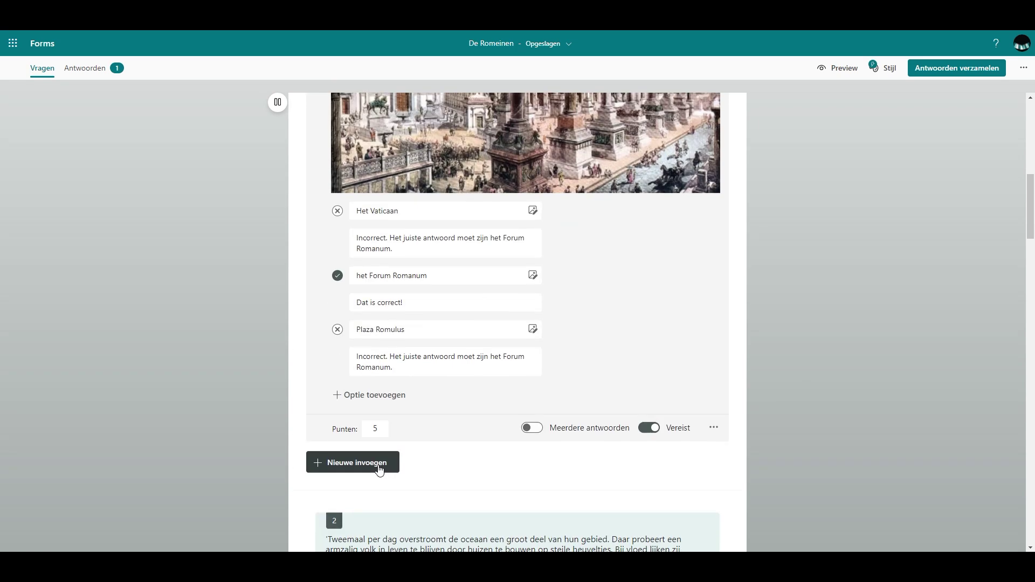
{"action": "left_click", "coordinate": [380, 464]}
{"action": "left_click", "coordinate": [604, 462]}
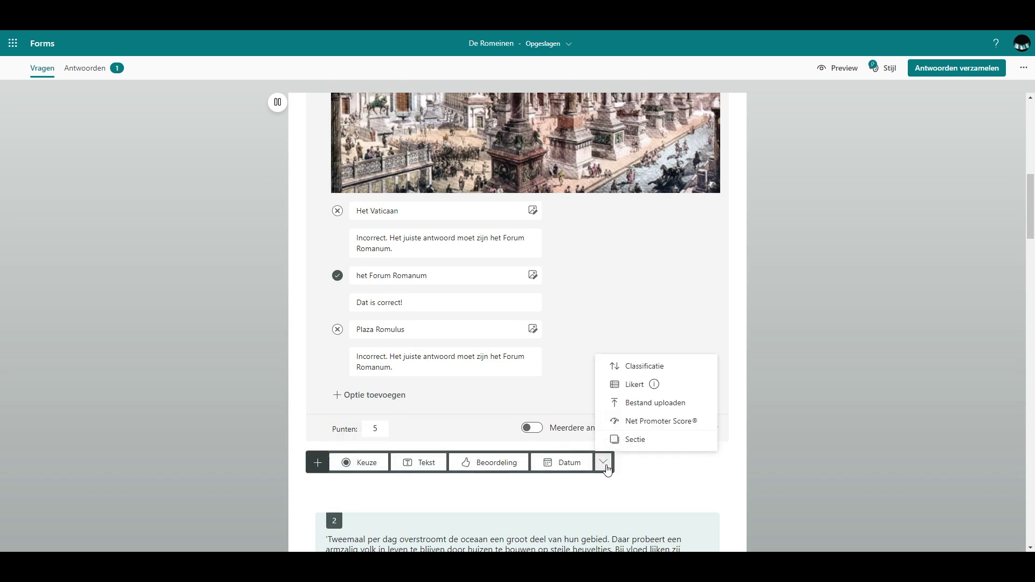
{"action": "left_click", "coordinate": [639, 443]}
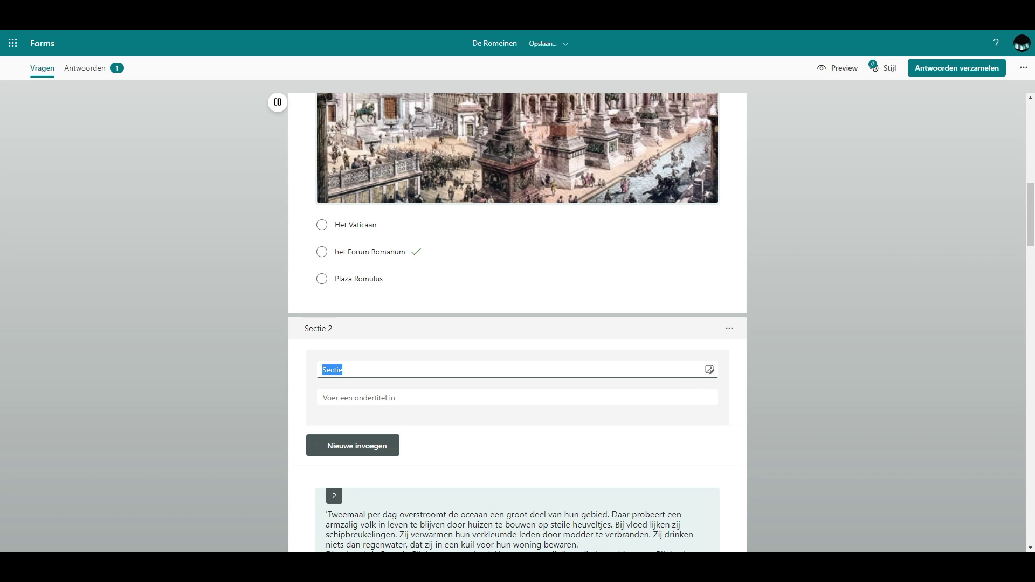
- Title the new section 2 "Het Romeinse rijk"
{"action": "left_click", "coordinate": [419, 373]}
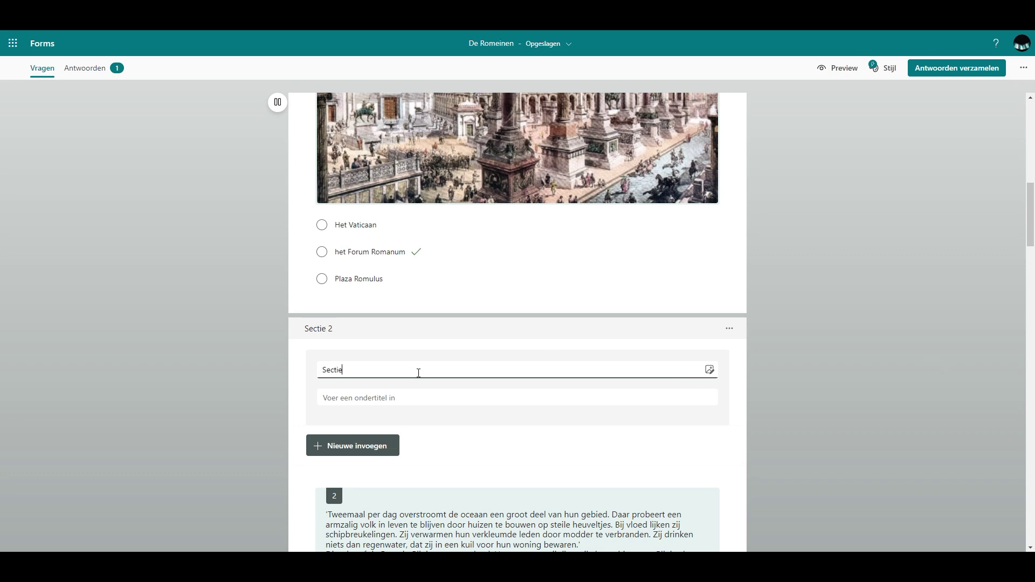
{"action": "key", "text": "Caps_Lock"}
{"action": "type", "text": "H"}
{"action": "key", "text": "Caps_Lock"}
{"action": "type", "text": "et Romeinse rijk"}
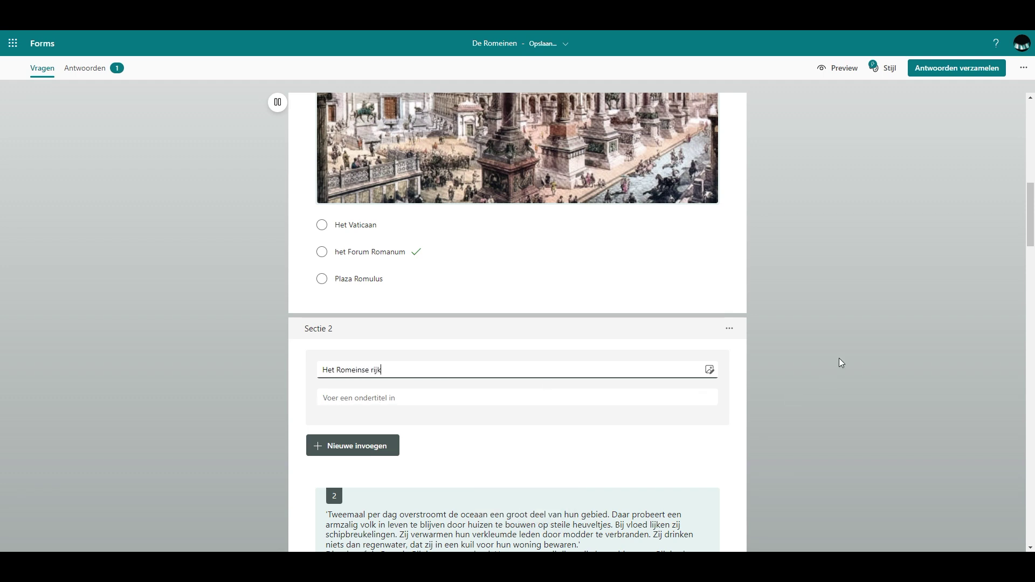
- Move question 1 about the square in Rome from section 1 into section 2, directly below the section title
{"action": "left_click", "coordinate": [485, 248]}
{"action": "scroll", "coordinate": [485, 248], "scroll_direction": "up", "scroll_amount": 5}
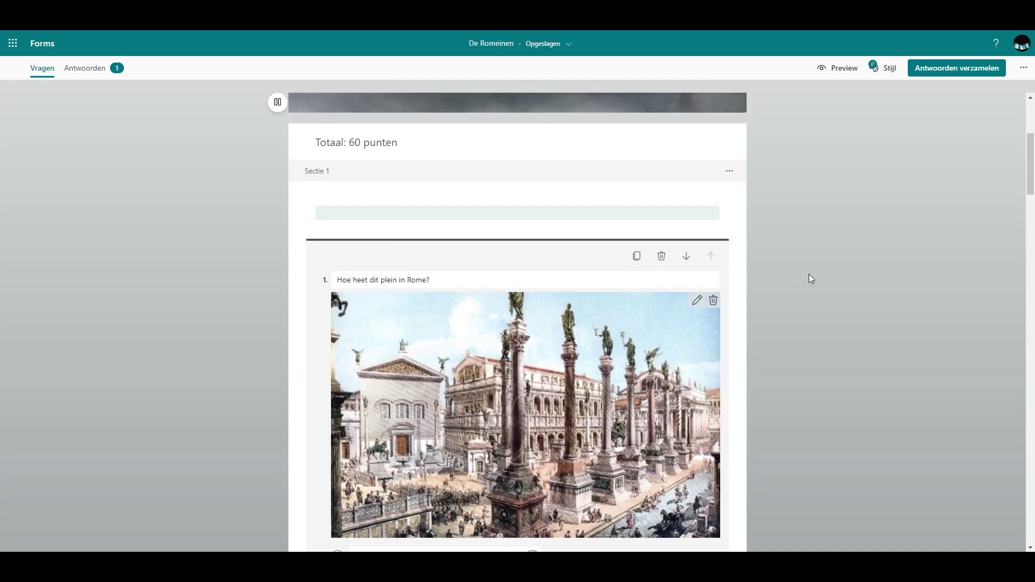
{"action": "left_click", "coordinate": [812, 279]}
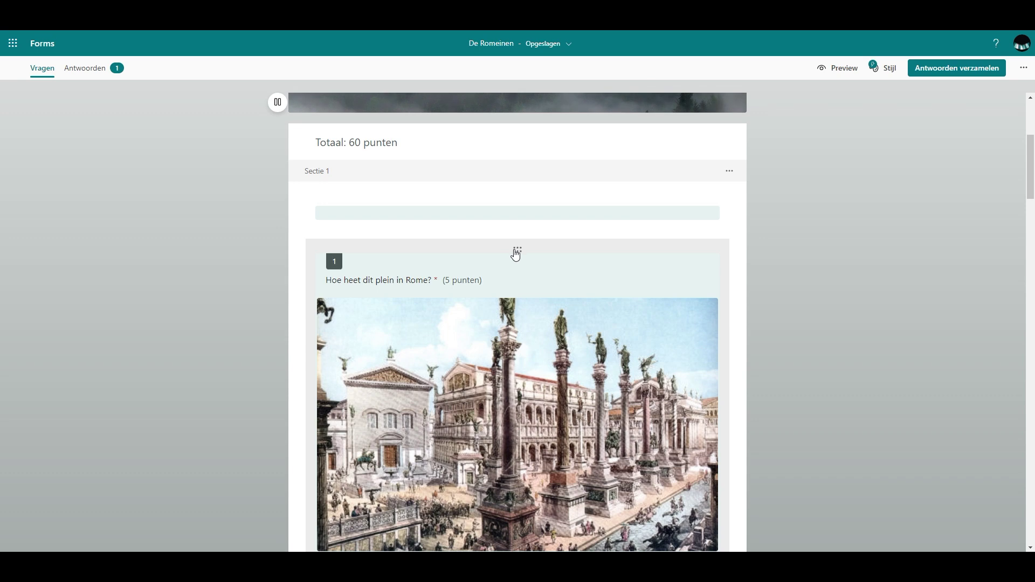
{"action": "left_click_drag", "start_coordinate": [516, 256], "coordinate": [515, 299]}
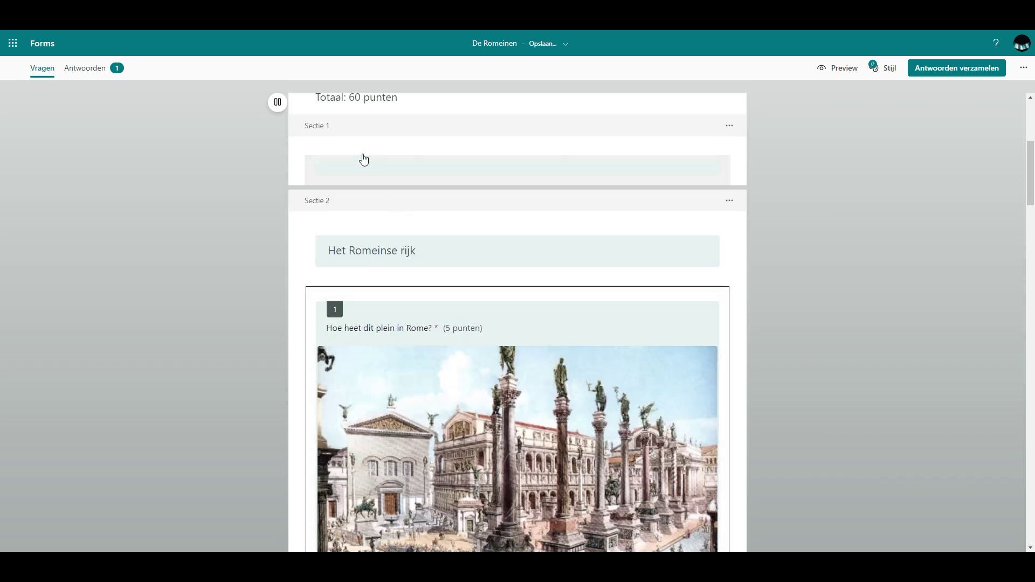
- Copy the title "Het Romeinse rijk" from section 2 into the empty title of section 1
{"action": "left_click", "coordinate": [400, 251]}
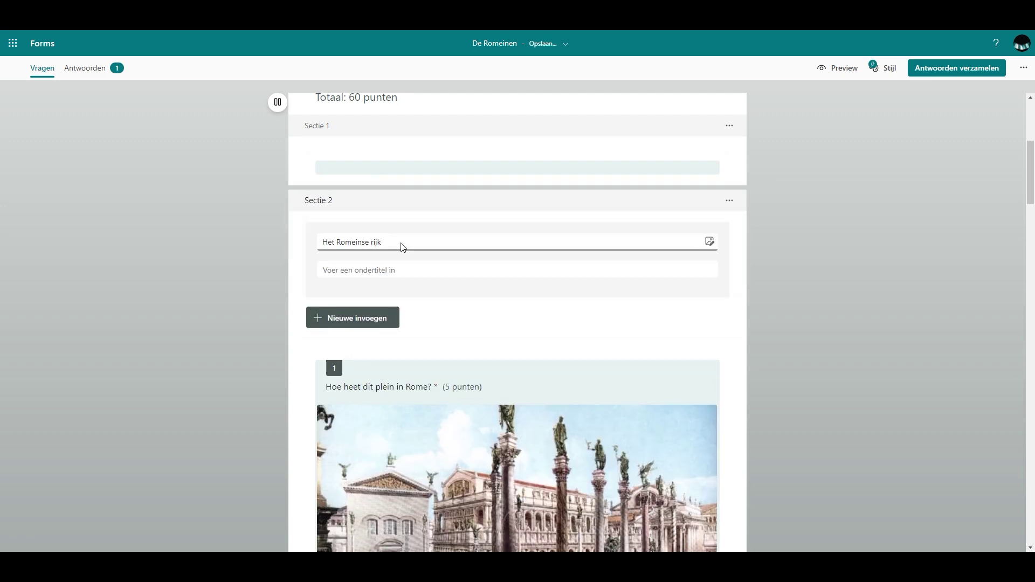
{"action": "left_click", "coordinate": [401, 241]}
{"action": "key", "text": "ctrl+c"}
{"action": "left_click", "coordinate": [359, 169]}
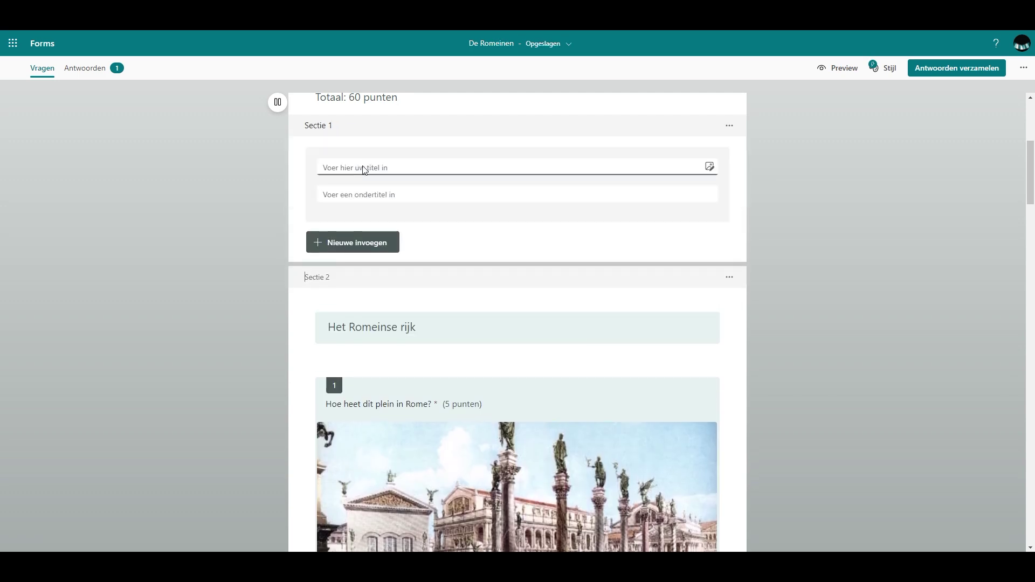
{"action": "key", "text": "ctrl+v"}
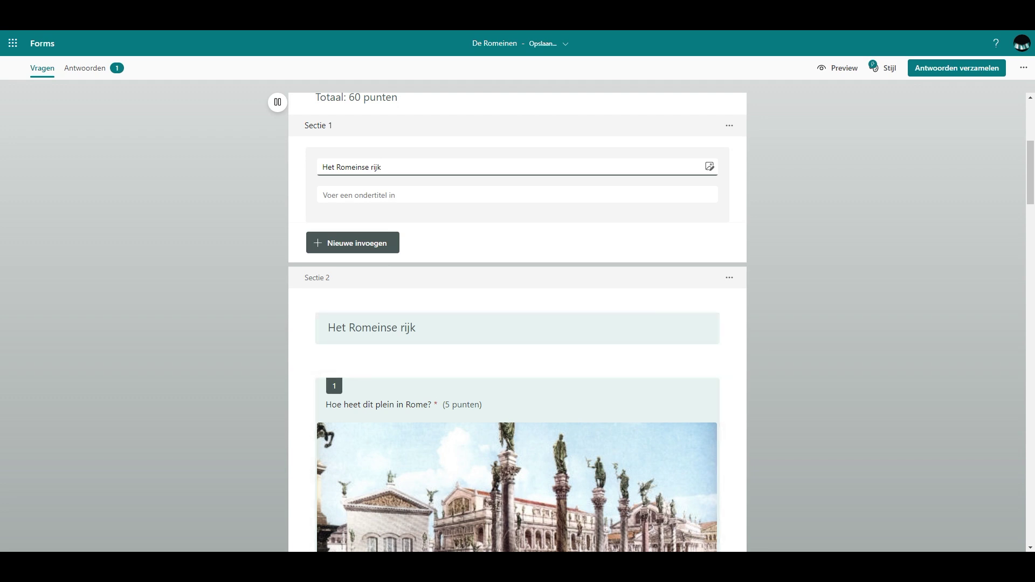
- Rename section 2 as "Romeinse mythes"
{"action": "left_click", "coordinate": [409, 326]}
{"action": "triple_click", "coordinate": [397, 261]}
{"action": "left_click", "coordinate": [391, 260]}
{"action": "key", "text": "BackSpace"}
{"action": "key", "text": "BackSpace"}
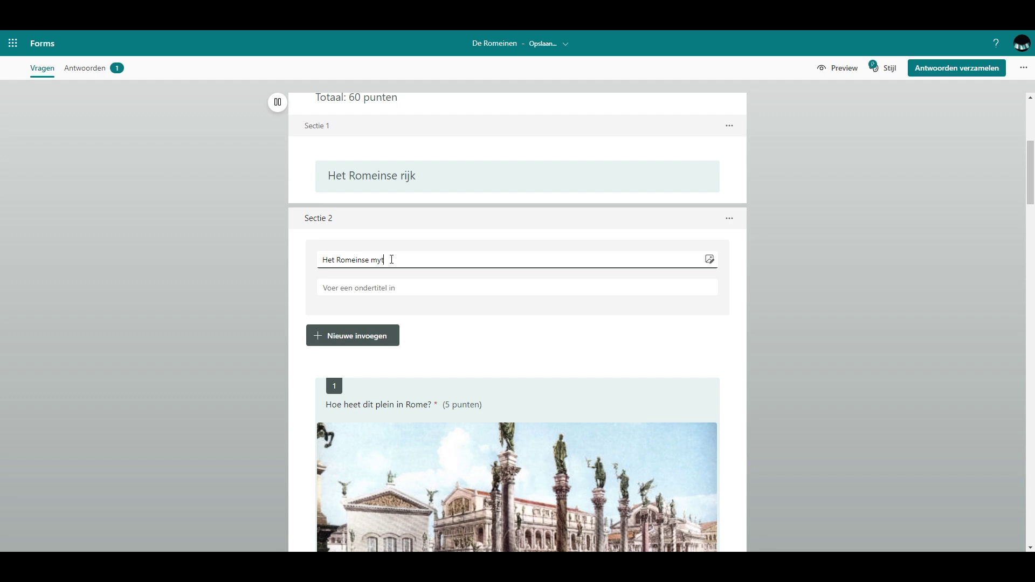
{"action": "double_click", "coordinate": [334, 260]}
{"action": "key", "text": "BackSpace"}
{"action": "left_click", "coordinate": [791, 325]}
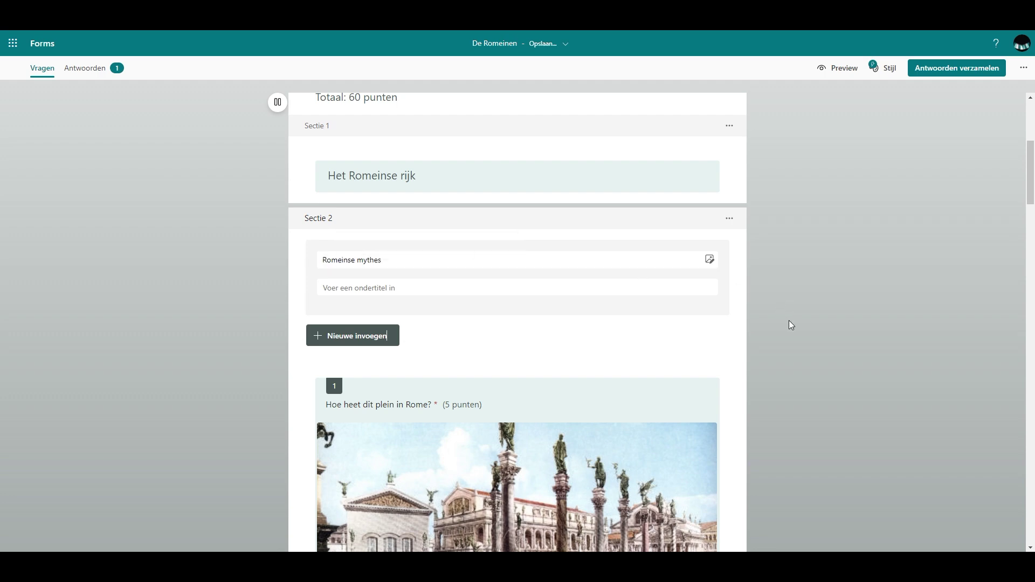
- Move the first six questions from section 2 into section 1 "Het Romeinse rijk", keeping the Remus question as the first under "Romeinse mythes"
{"action": "left_click_drag", "start_coordinate": [518, 323], "coordinate": [518, 278]}
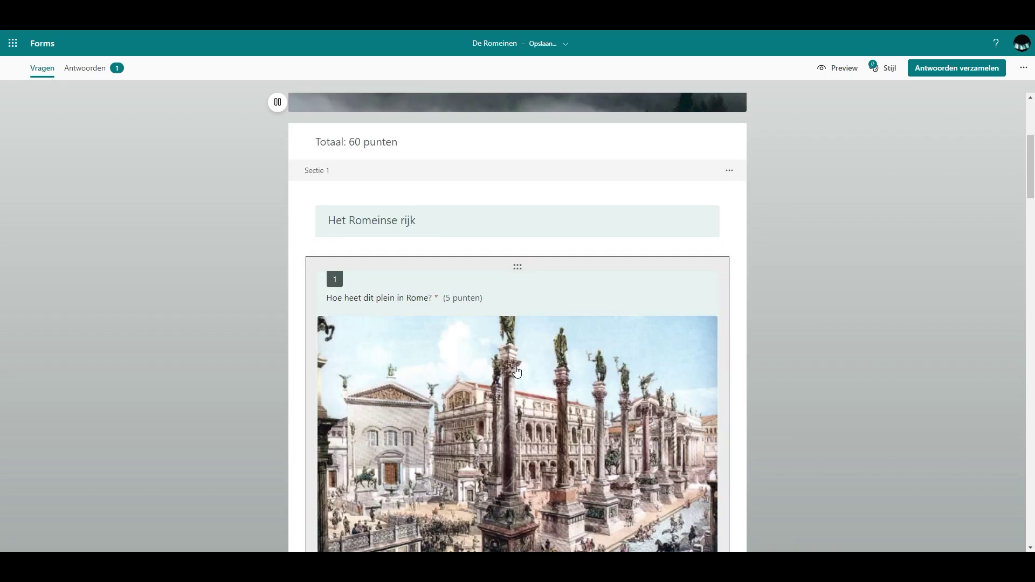
{"action": "scroll", "coordinate": [524, 388], "scroll_direction": "down", "scroll_amount": 1}
{"action": "left_click_drag", "start_coordinate": [524, 388], "coordinate": [505, 370]}
{"action": "scroll", "coordinate": [522, 366], "scroll_direction": "down", "scroll_amount": 5}
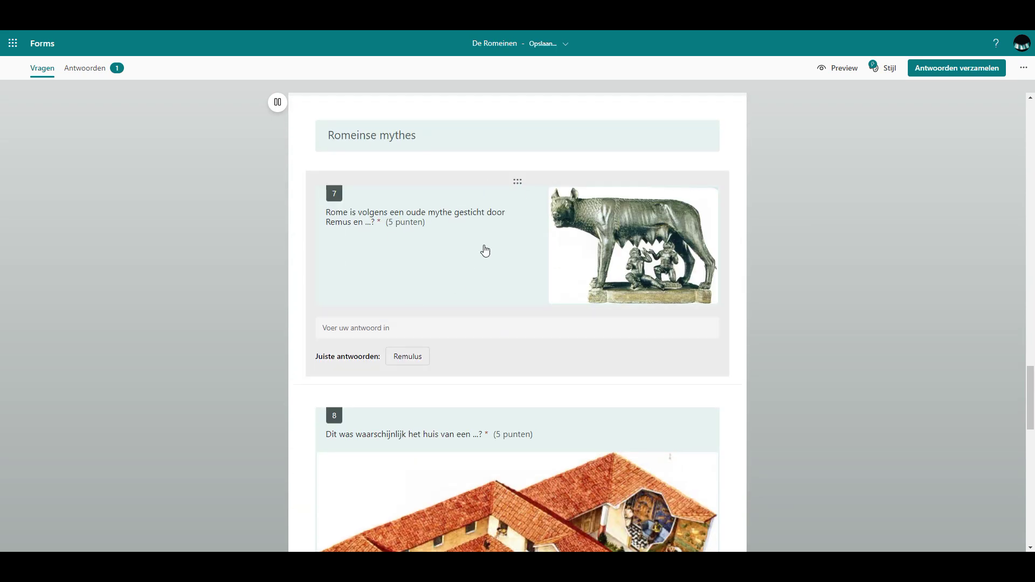
{"action": "scroll", "coordinate": [820, 319], "scroll_direction": "down", "scroll_amount": 1}
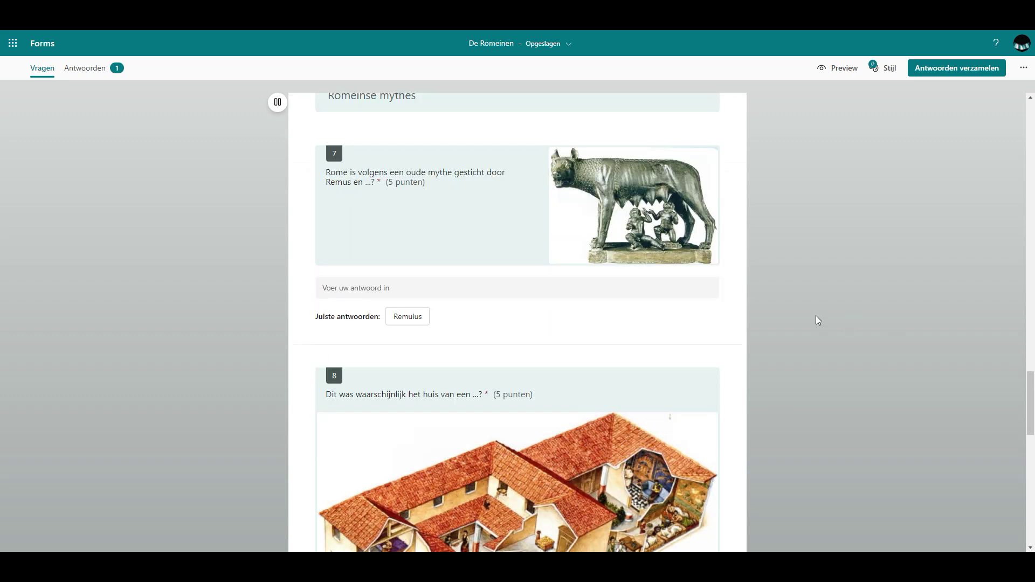
{"action": "scroll", "coordinate": [358, 225], "scroll_direction": "up", "scroll_amount": 2}
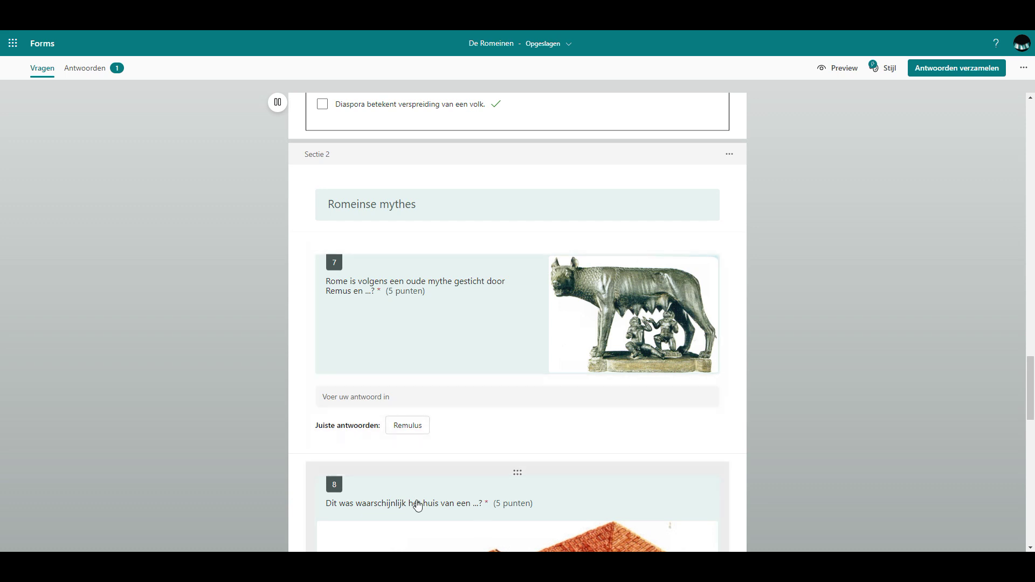
- Insert a new section between question 7 about Remus and question 8 about the Roman house
{"action": "left_click", "coordinate": [416, 384]}
{"action": "scroll", "coordinate": [430, 402], "scroll_direction": "down", "scroll_amount": 3}
{"action": "left_click", "coordinate": [386, 315]}
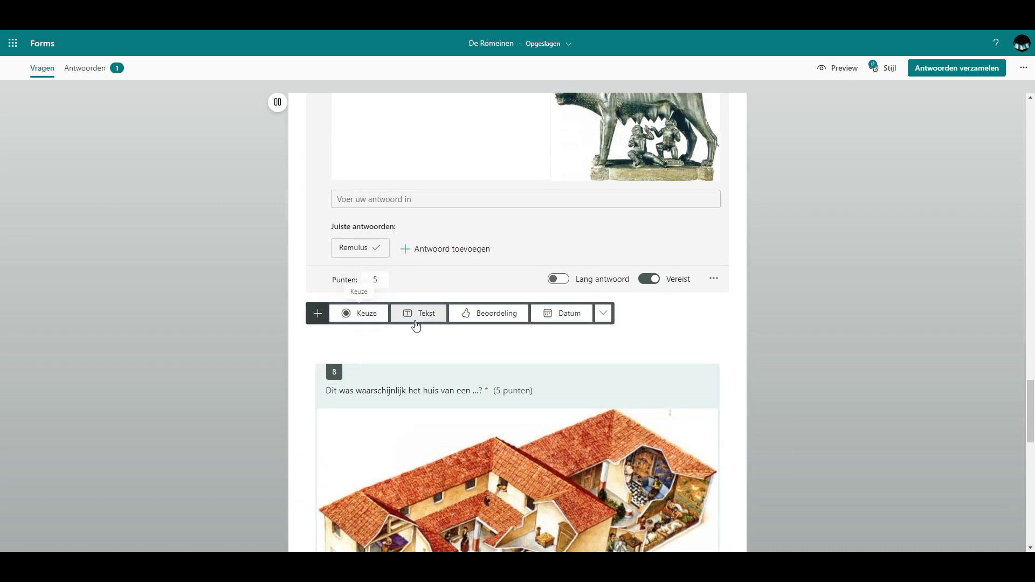
{"action": "left_click", "coordinate": [604, 313]}
{"action": "left_click", "coordinate": [628, 409]}
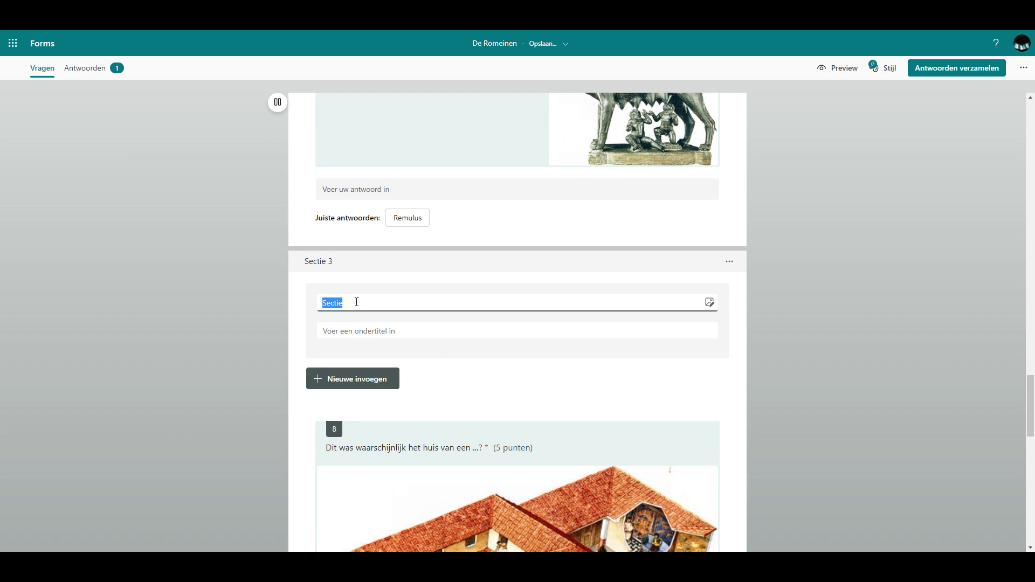
- Title the new section 3 "Leven als een Romein"
{"action": "key", "text": "Caps_Lock"}
{"action": "type", "text": "L"}
{"action": "key", "text": "Caps_Lock"}
{"action": "type", "text": "even als een"}
{"action": "key", "text": "Caps_Lock"}
{"action": "type", "text": "R"}
{"action": "key", "text": "Caps_Lock"}
{"action": "type", "text": "omein"}
{"action": "left_click", "coordinate": [836, 439]}
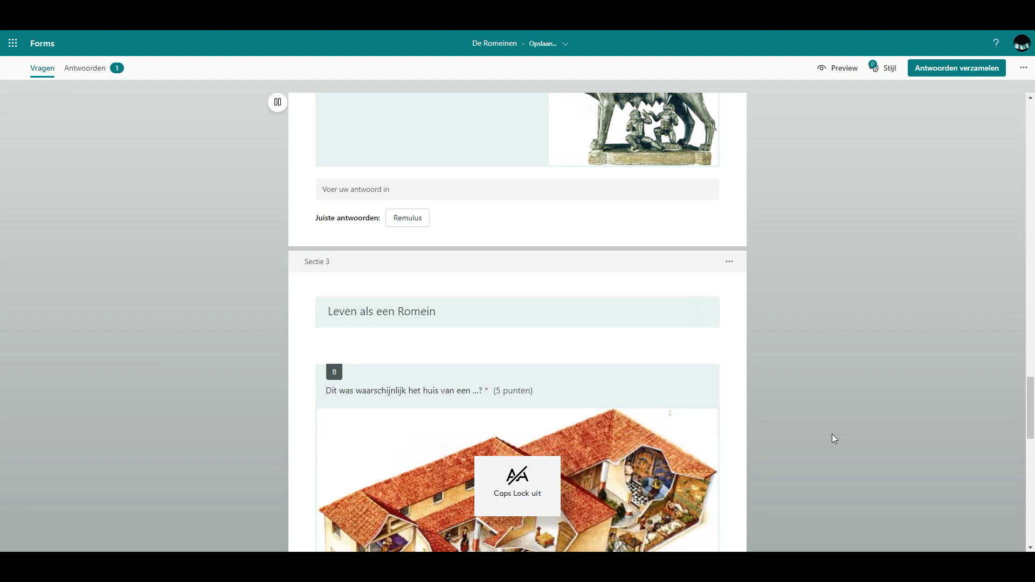
- Check the sectioned question list, open the quiz preview for computer and start the quiz
{"action": "scroll", "coordinate": [836, 440], "scroll_direction": "down", "scroll_amount": 9}
{"action": "scroll", "coordinate": [535, 333], "scroll_direction": "down", "scroll_amount": 7}
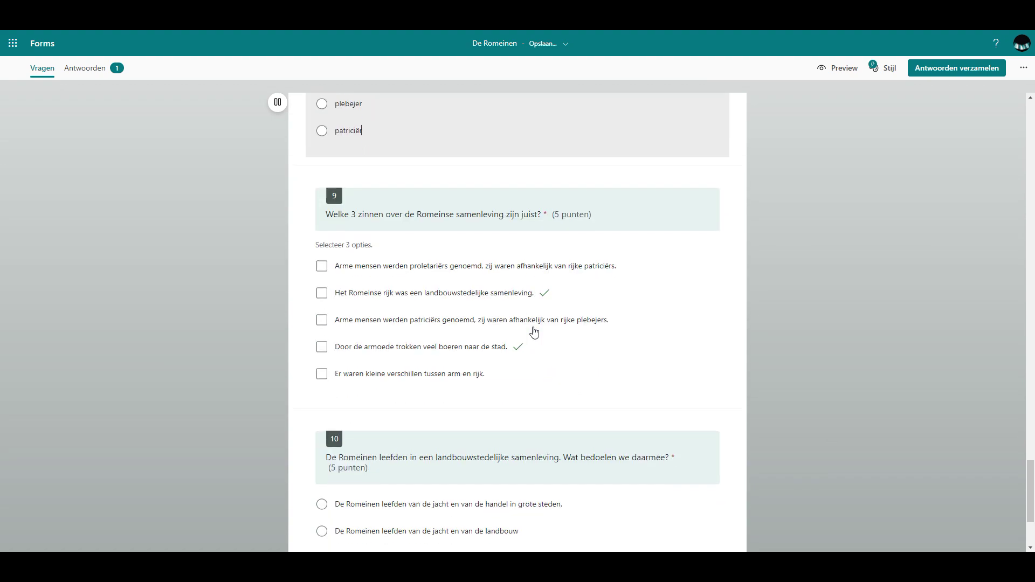
{"action": "scroll", "coordinate": [571, 370], "scroll_direction": "up", "scroll_amount": 5}
{"action": "scroll", "coordinate": [640, 399], "scroll_direction": "up", "scroll_amount": 15}
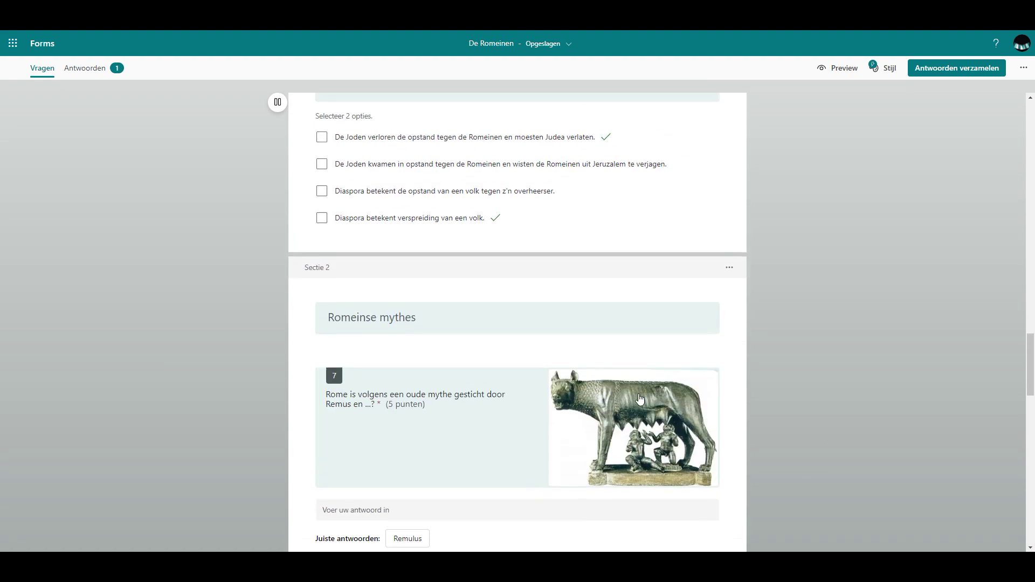
{"action": "scroll", "coordinate": [640, 400], "scroll_direction": "up", "scroll_amount": 10}
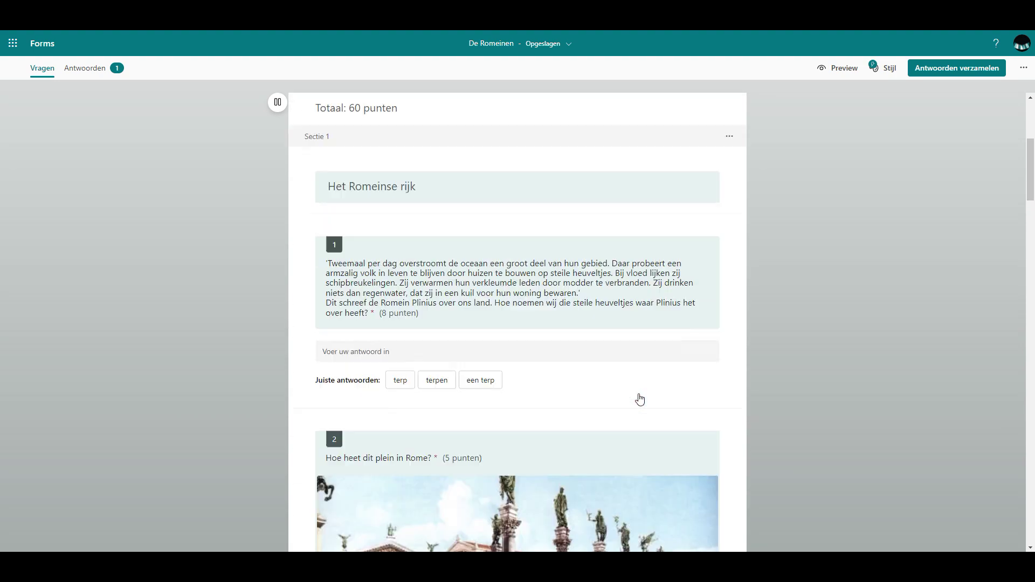
{"action": "left_click", "coordinate": [845, 69]}
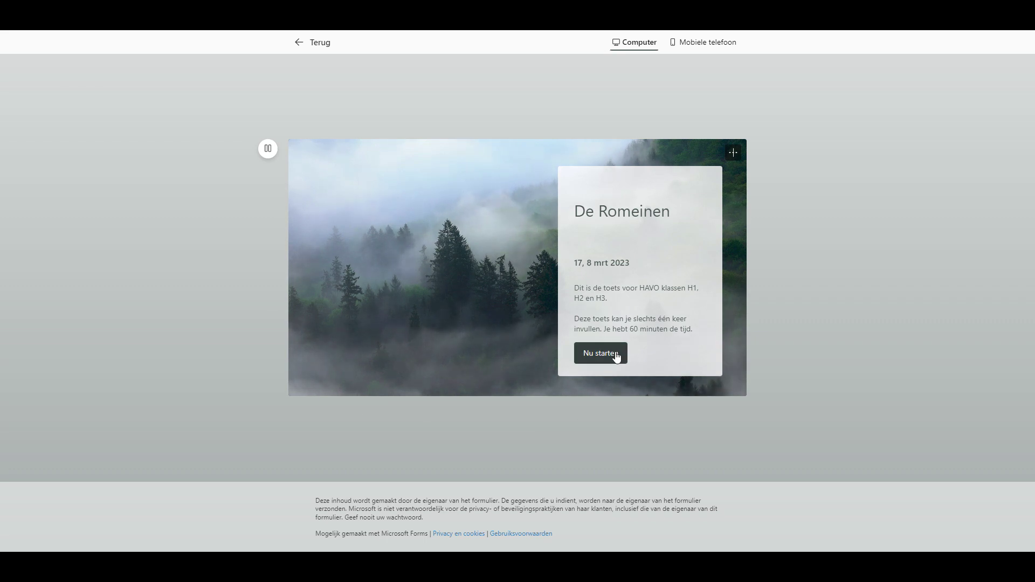
{"action": "left_click", "coordinate": [616, 357]}
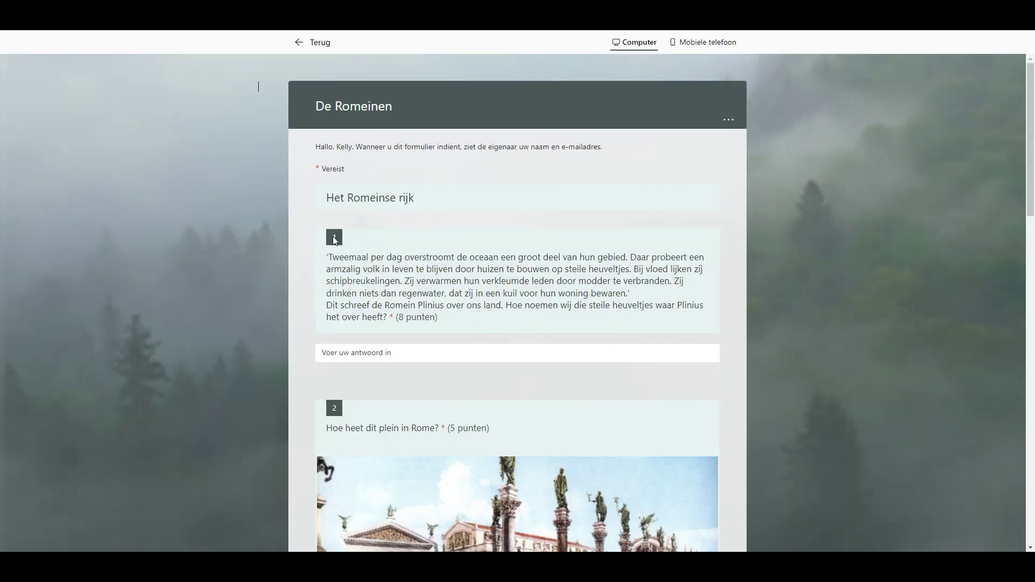
- Test the "Het Romeinse rijk" section with sample answers, including "Tiber" for question 5 and the second and third options for question 6, and continue
{"action": "left_click_drag", "start_coordinate": [329, 198], "coordinate": [438, 201]}
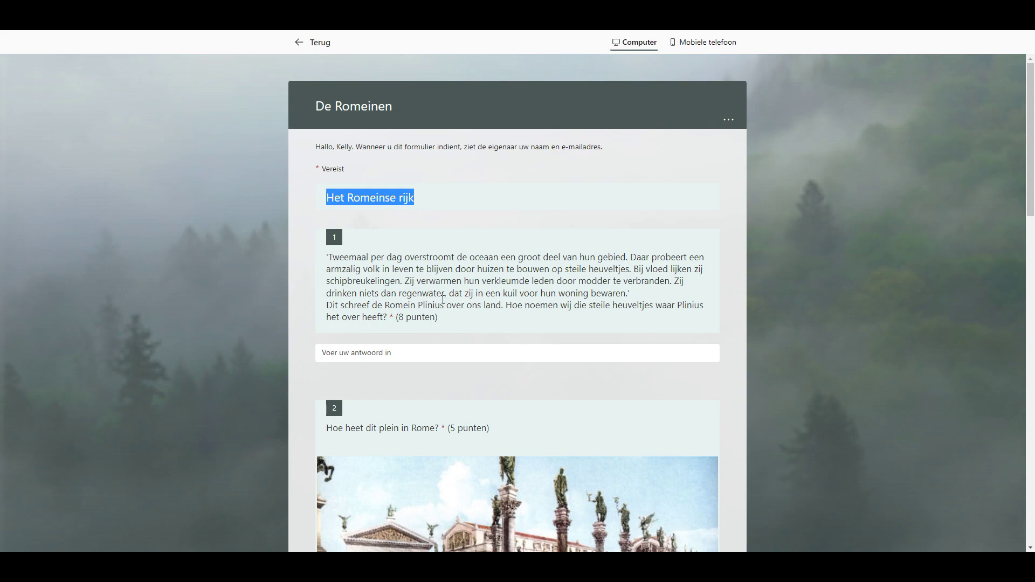
{"action": "left_click", "coordinate": [446, 262]}
{"action": "scroll", "coordinate": [448, 281], "scroll_direction": "down", "scroll_amount": 10}
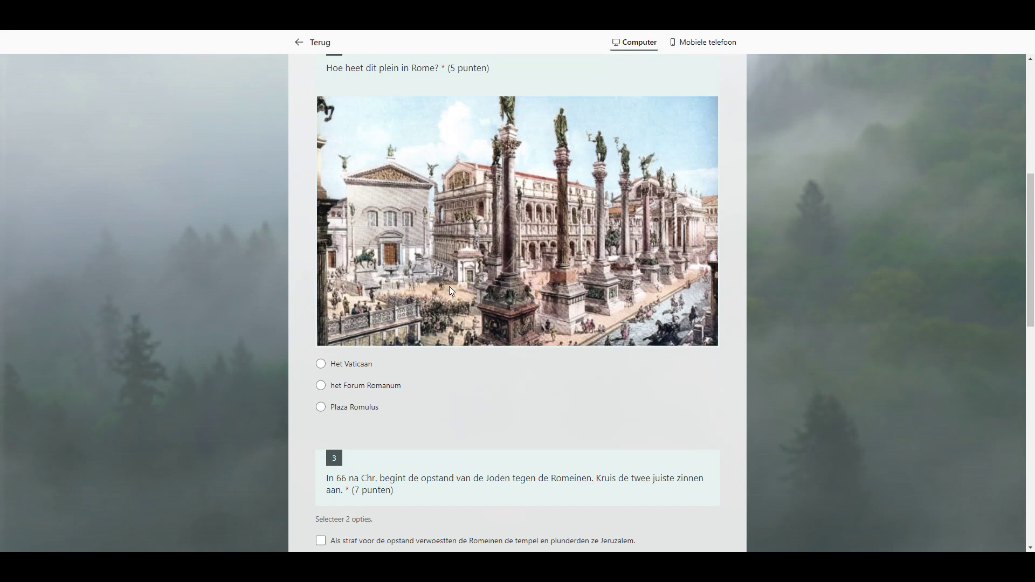
{"action": "scroll", "coordinate": [452, 295], "scroll_direction": "down", "scroll_amount": 10}
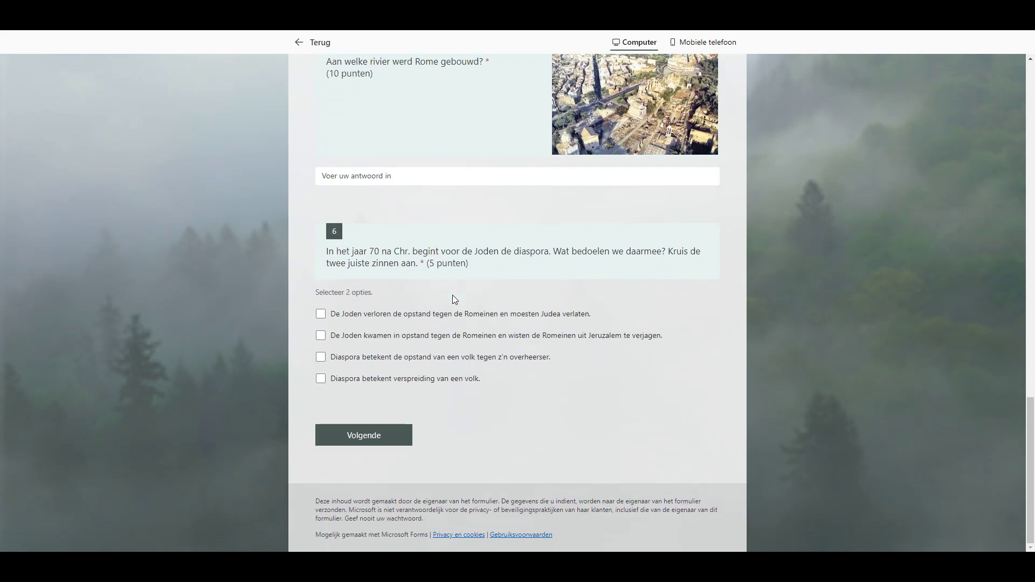
{"action": "left_click", "coordinate": [349, 332]}
{"action": "left_click", "coordinate": [343, 357]}
{"action": "left_click", "coordinate": [374, 185]}
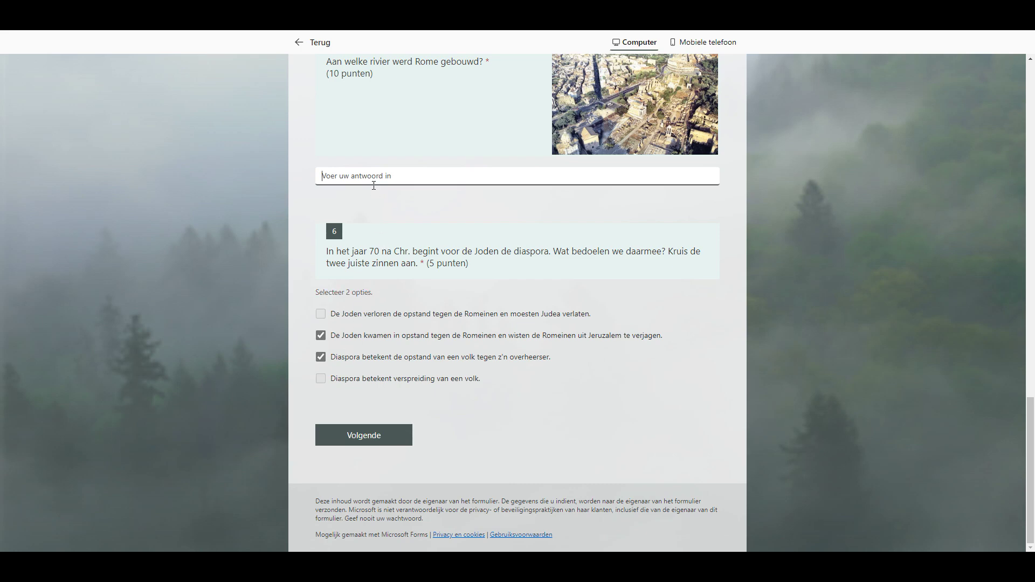
{"action": "type", "text": "Tiber"}
{"action": "scroll", "coordinate": [374, 186], "scroll_direction": "up", "scroll_amount": 15}
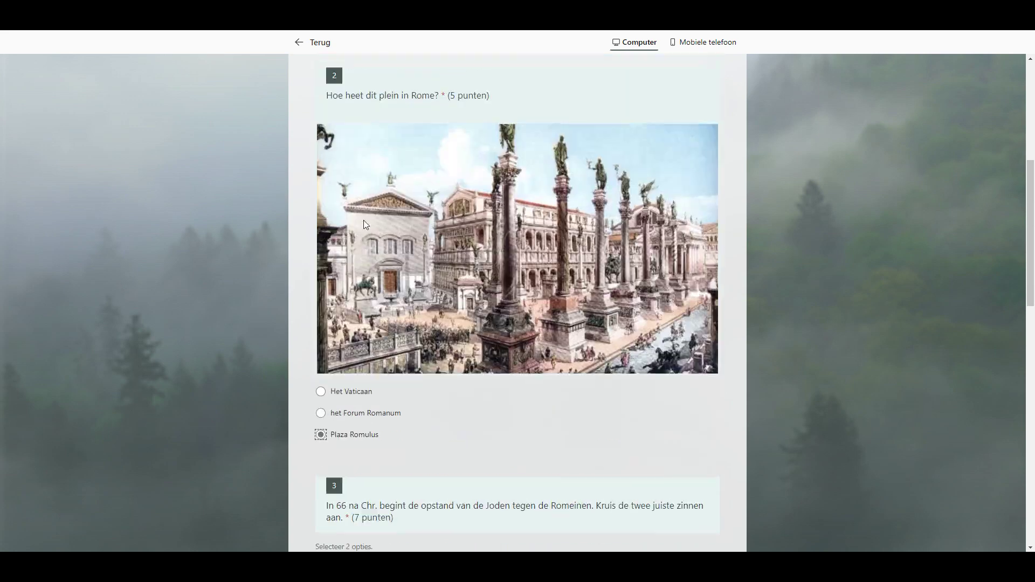
{"action": "scroll", "coordinate": [360, 107], "scroll_direction": "down", "scroll_amount": 15}
{"action": "left_click", "coordinate": [364, 435]}
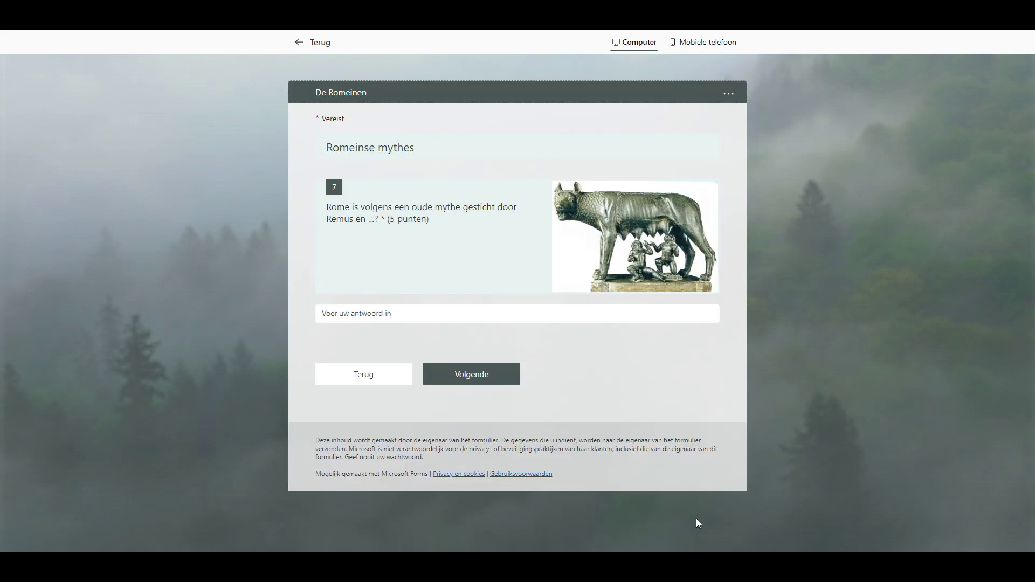
- Answer question 7 under "Romeinse mythes" with "Remulus" and continue to the following section
{"action": "left_click_drag", "start_coordinate": [328, 147], "coordinate": [440, 147]}
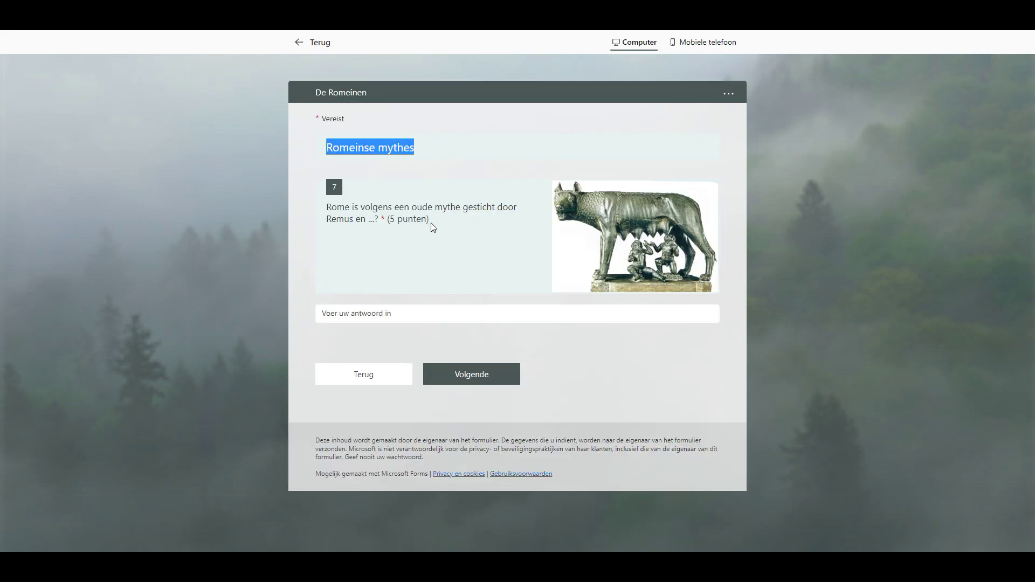
{"action": "left_click", "coordinate": [390, 317]}
{"action": "key", "text": "Caps_Lock"}
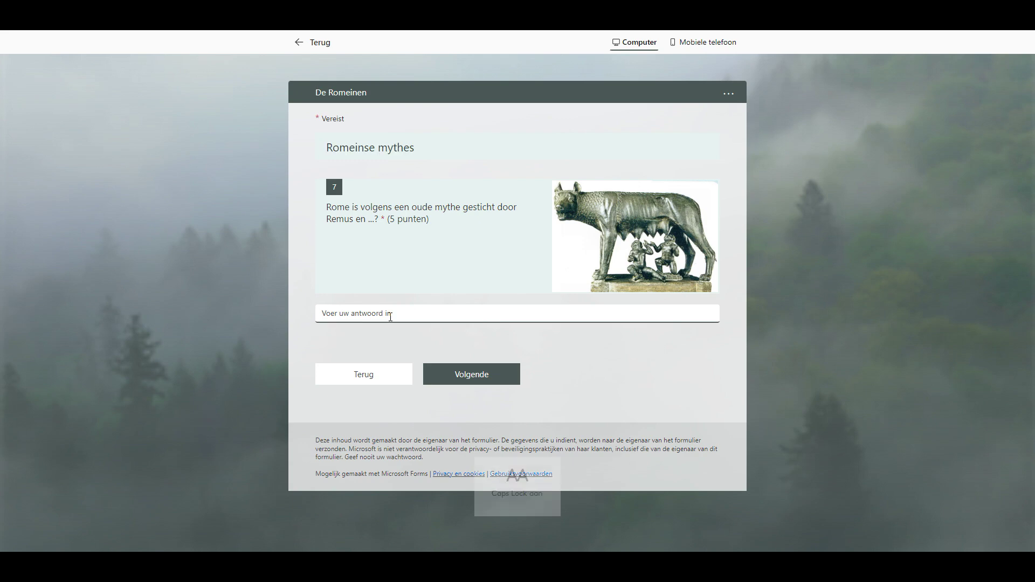
{"action": "type", "text": "Remulus"}
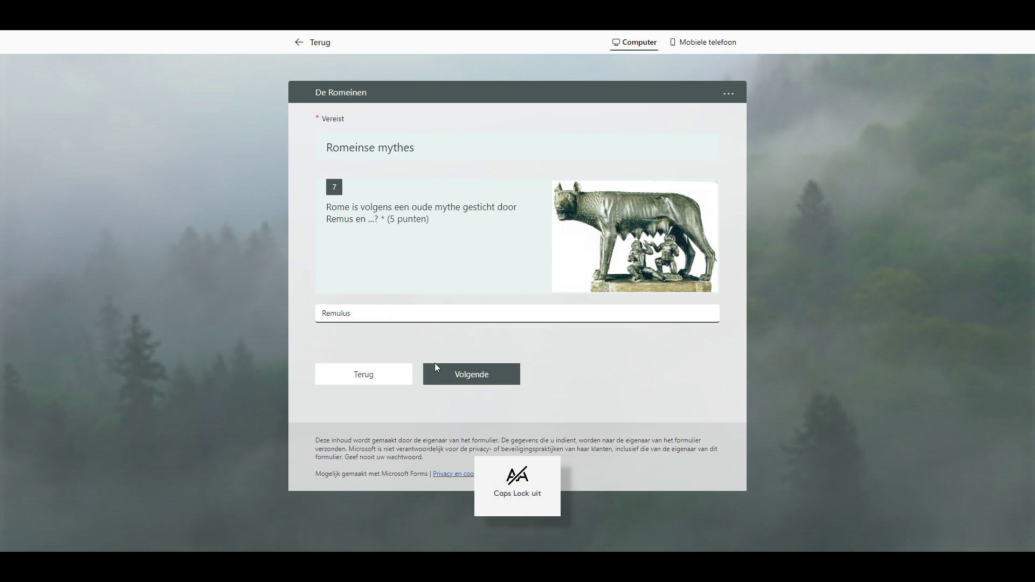
{"action": "left_click", "coordinate": [438, 369]}
{"action": "scroll", "coordinate": [376, 166], "scroll_direction": "down", "scroll_amount": 2}
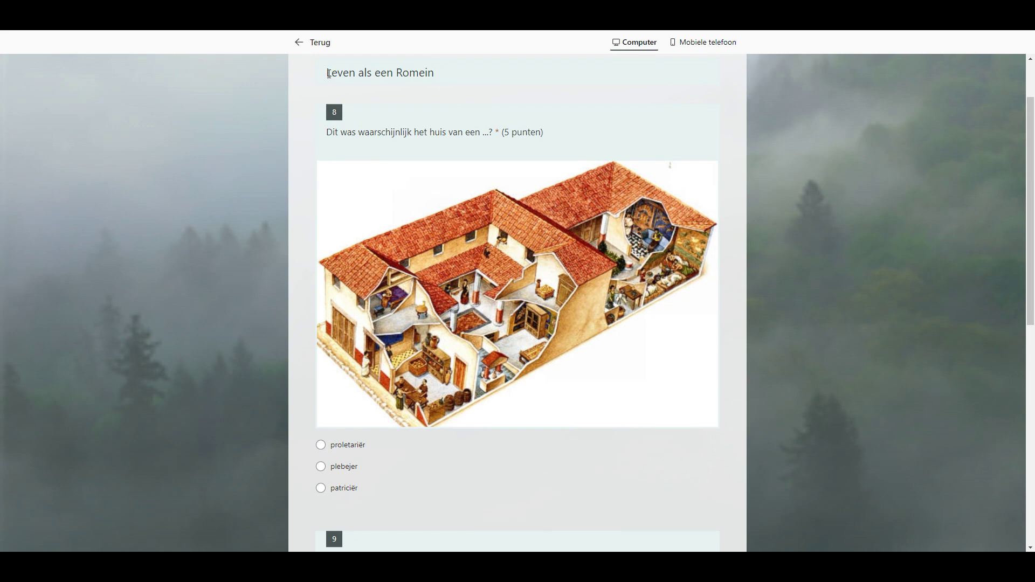
- Look through the "Leven als een Romein" section in the preview and return to the quiz editor
{"action": "left_click_drag", "start_coordinate": [328, 74], "coordinate": [445, 77]}
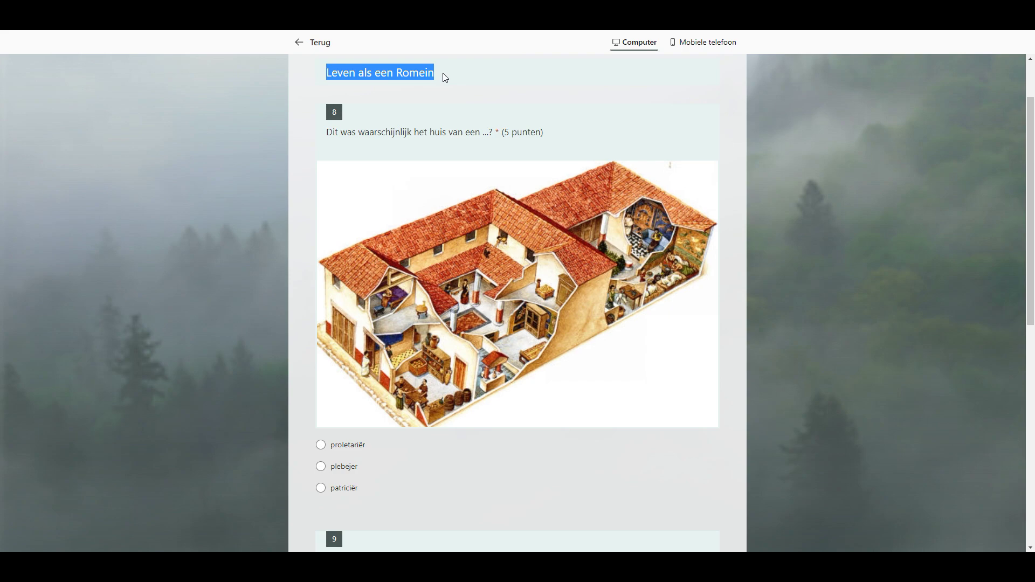
{"action": "scroll", "coordinate": [446, 124], "scroll_direction": "down", "scroll_amount": 5}
{"action": "scroll", "coordinate": [445, 123], "scroll_direction": "up", "scroll_amount": 7}
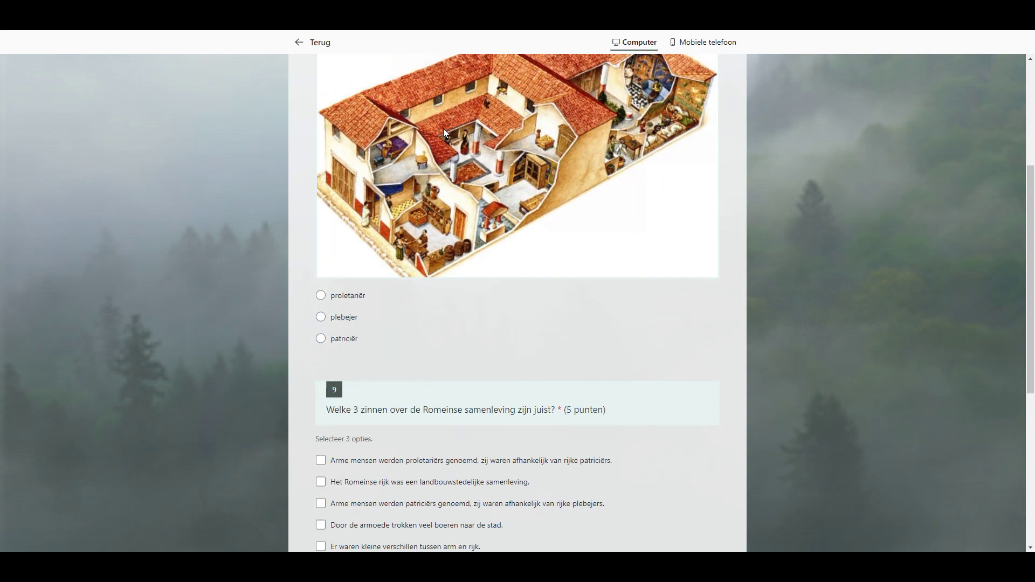
{"action": "left_click", "coordinate": [321, 47]}
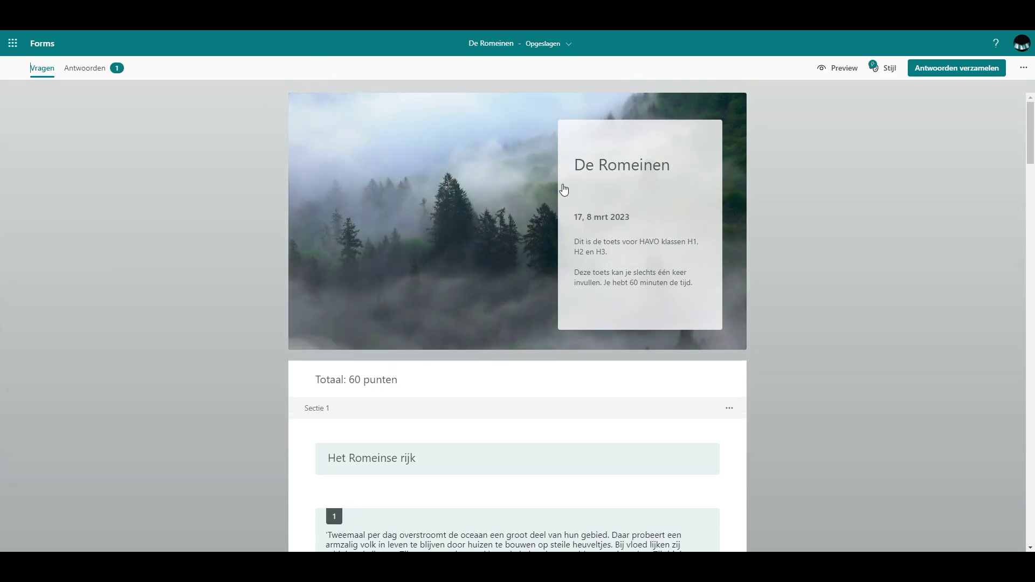